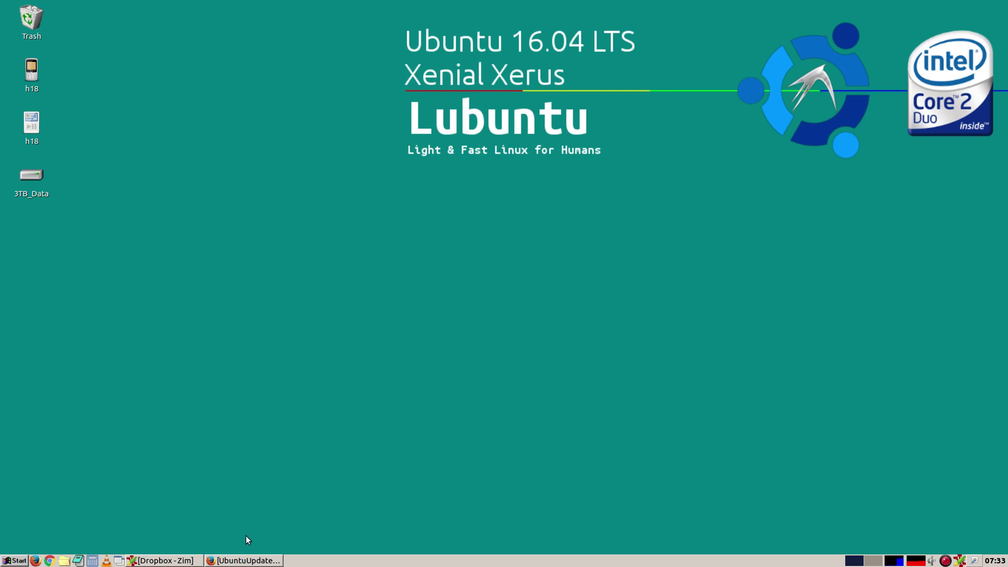
# Restore the UbuntuUpdates cardapio page in Firefox and the Dropbox - Zim install notes.
pyautogui.click(225, 560)
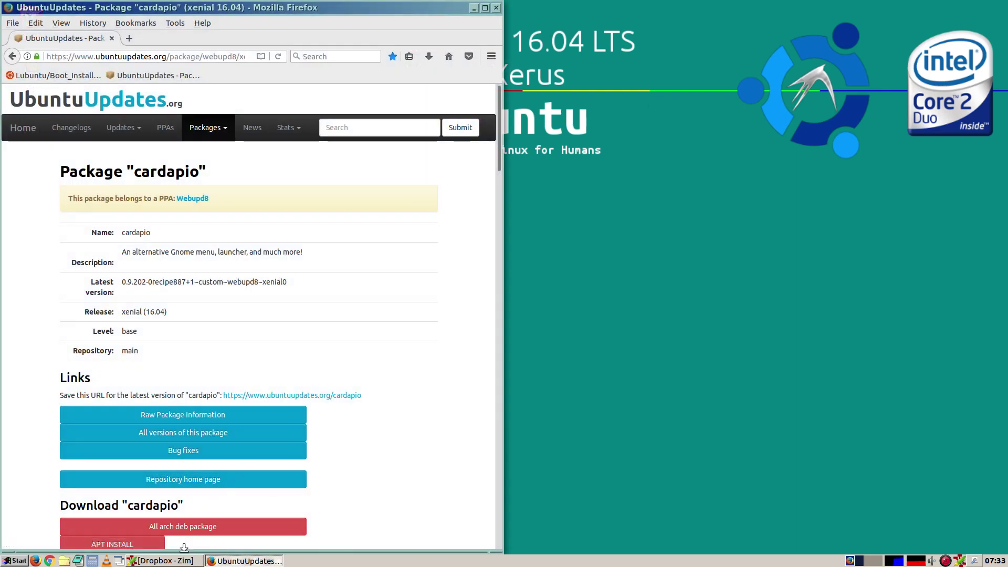
pyautogui.click(164, 561)
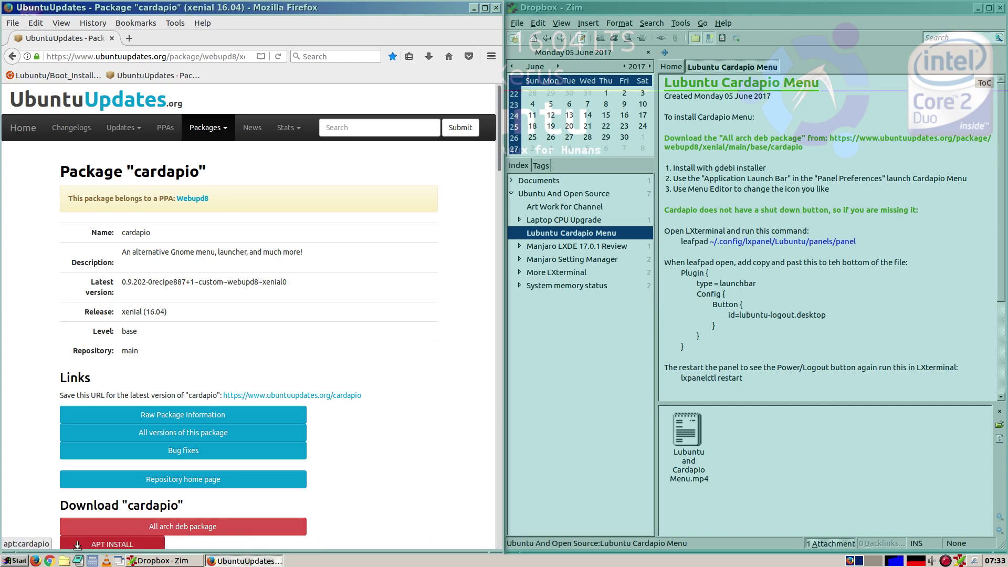
# Open the cardapio .deb from Downloads in Gdebi, see it's installed, and close both windows.
pyautogui.click(62, 561)
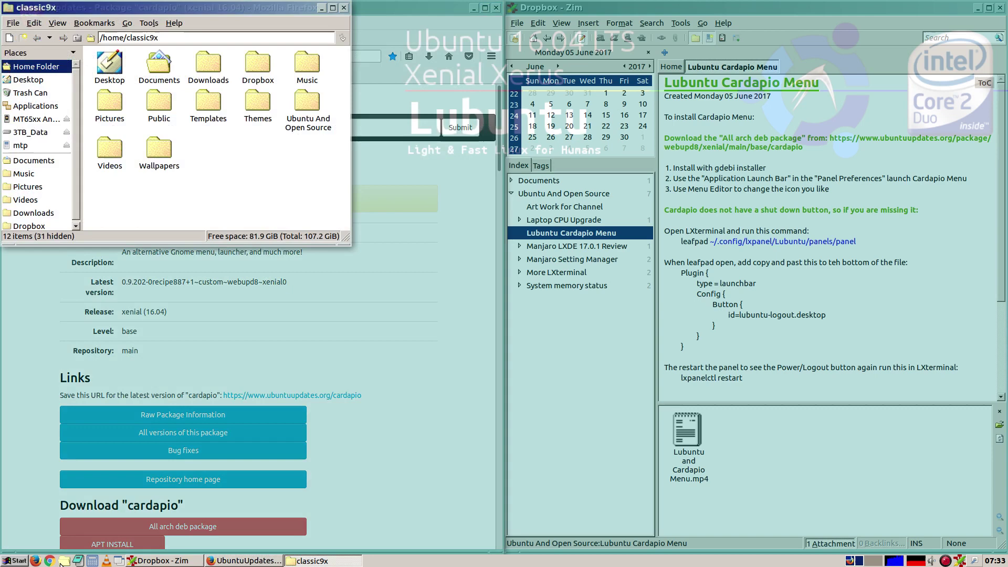
pyautogui.doubleClick(221, 64)
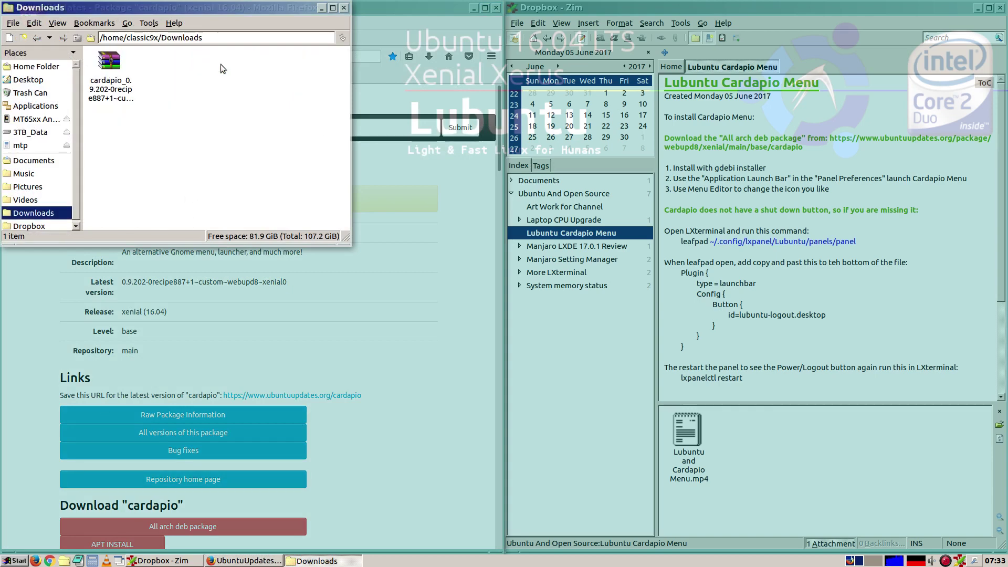
pyautogui.rightClick(108, 62)
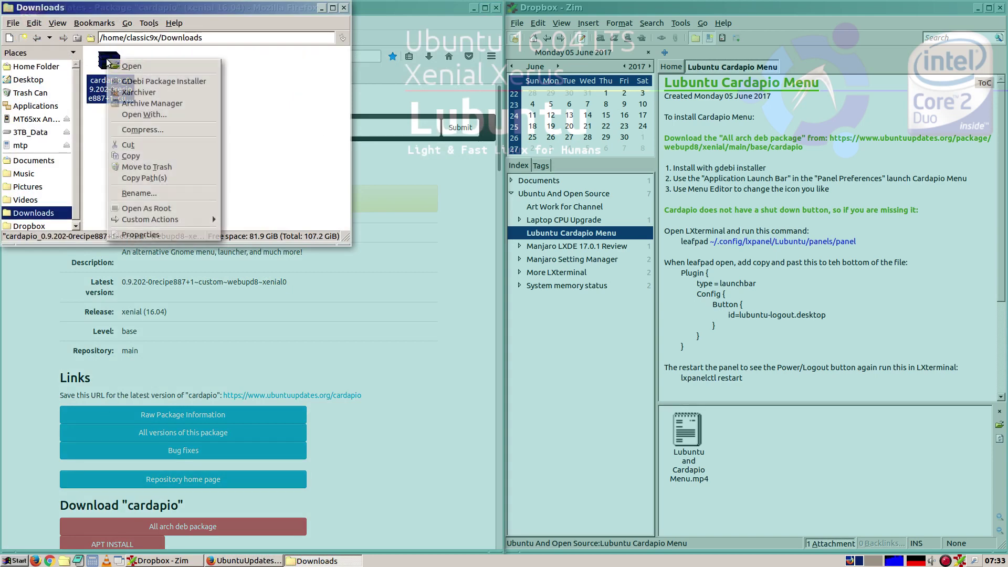
pyautogui.click(128, 83)
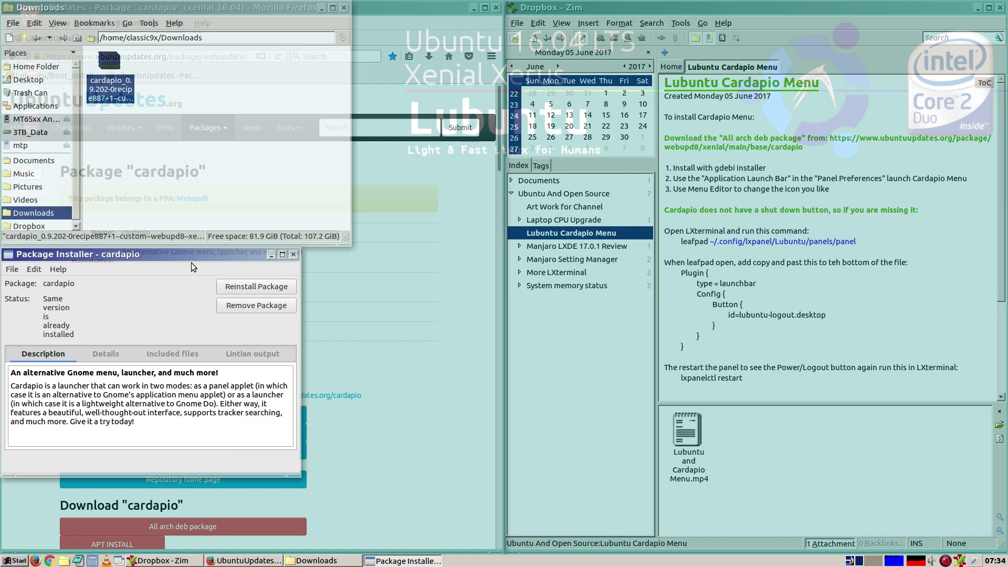
pyautogui.click(293, 254)
pyautogui.click(344, 8)
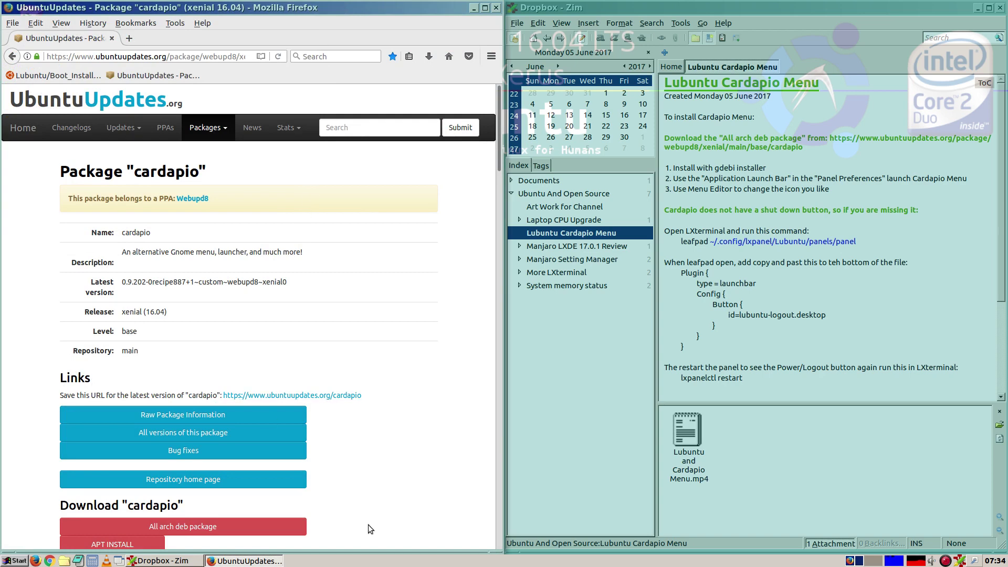
# Remove the Menu applet in Panel Settings and open the Application Launch Bar's preferences.
pyautogui.rightClick(381, 565)
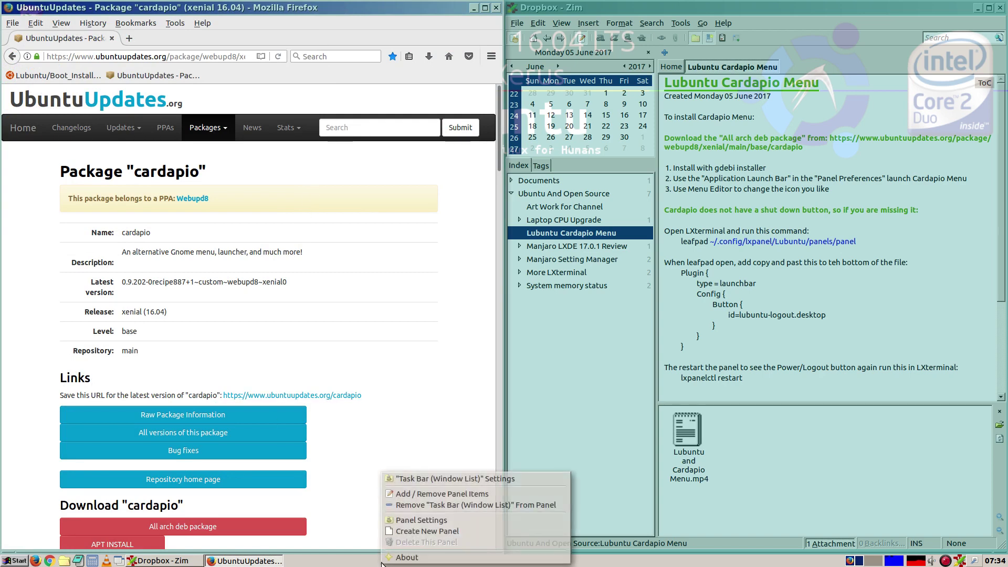
pyautogui.click(410, 525)
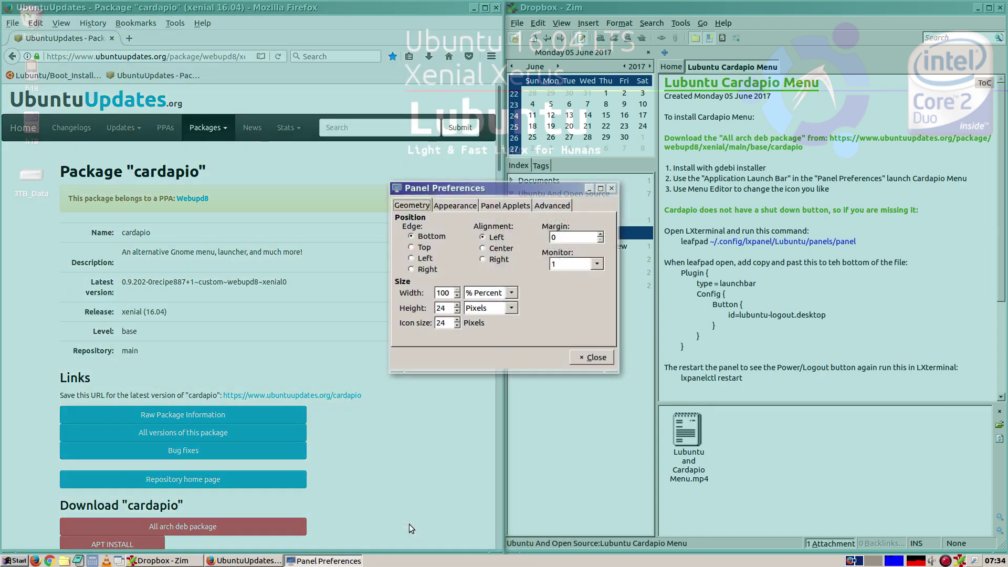
pyautogui.click(495, 205)
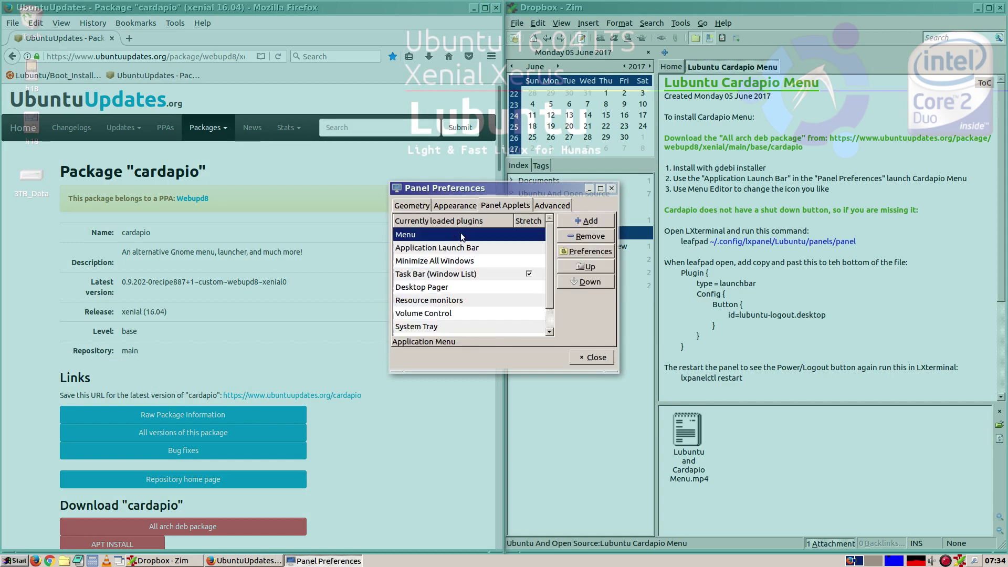
pyautogui.click(572, 237)
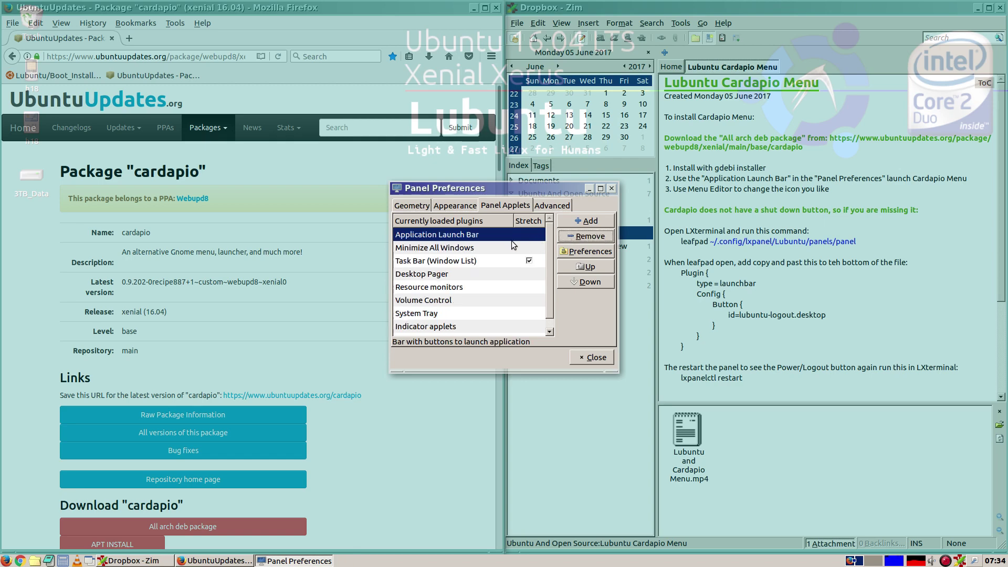
pyautogui.click(579, 252)
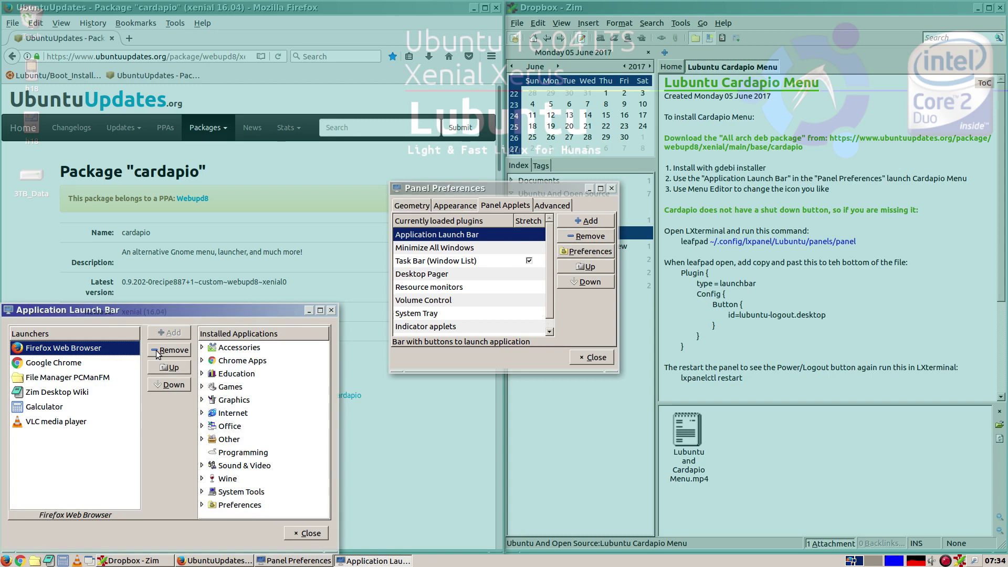
# Add Cardapio from Accessories as a launcher and move it to the top of the list.
pyautogui.click(202, 348)
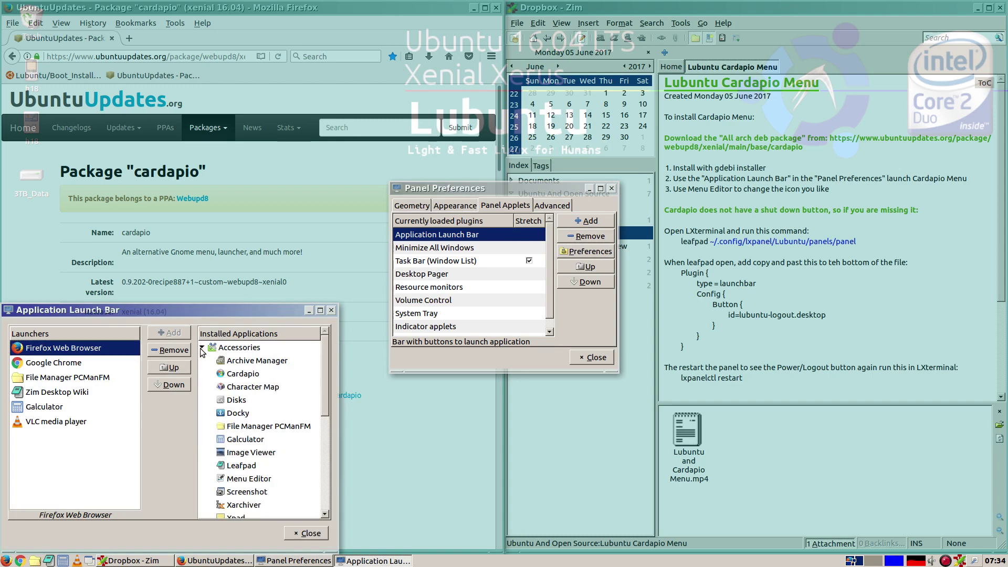
pyautogui.click(231, 376)
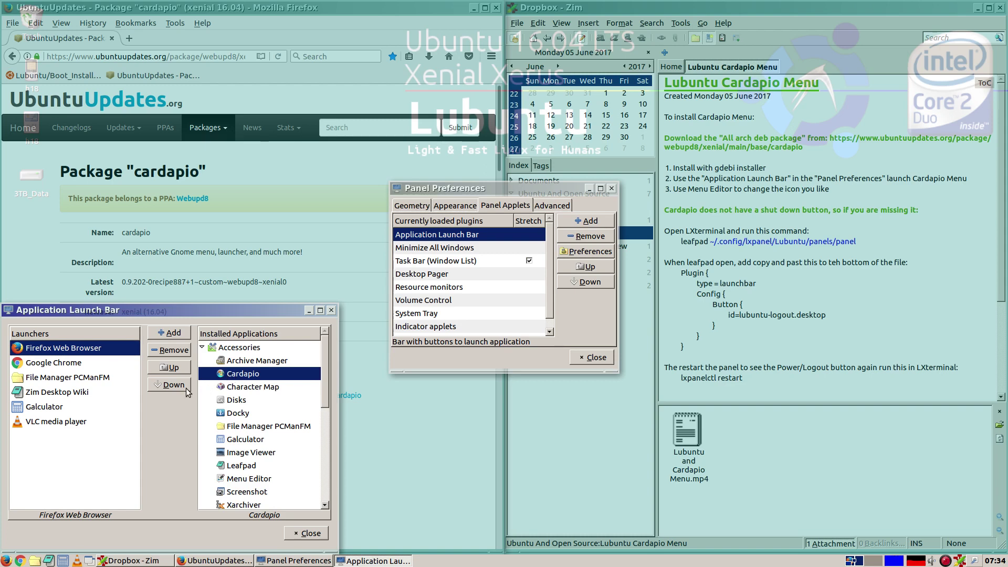
pyautogui.click(165, 336)
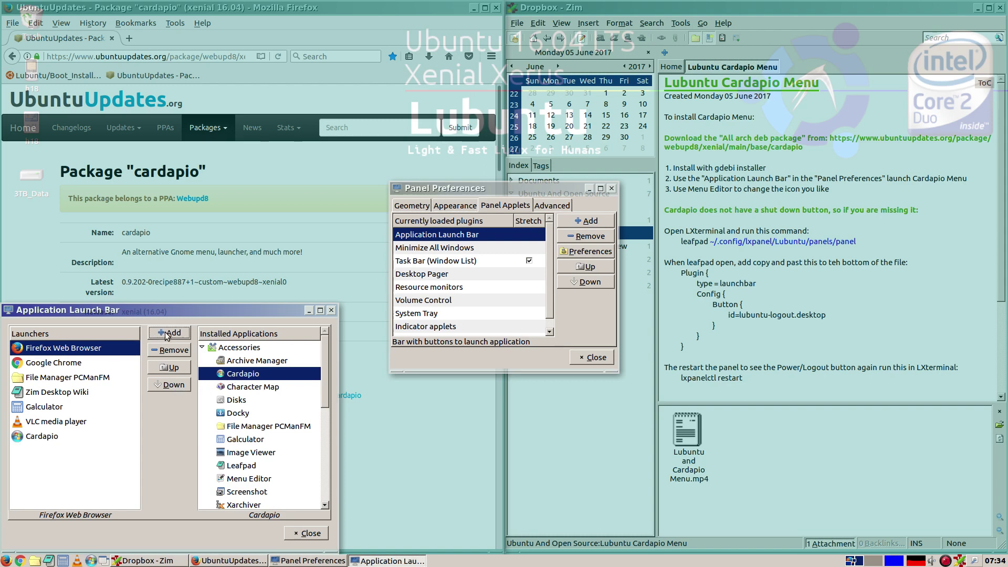
pyautogui.click(64, 435)
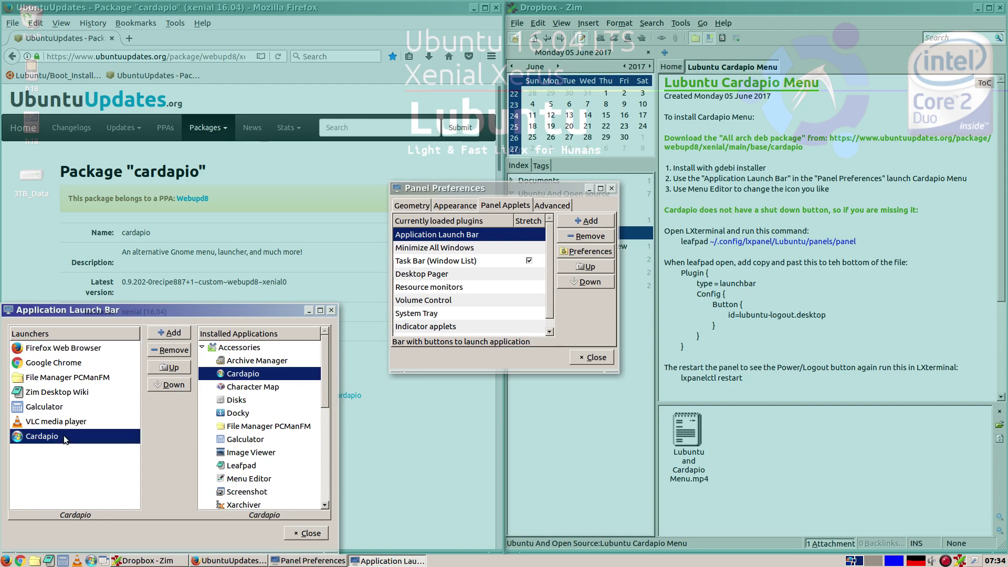
pyautogui.click(169, 368)
pyautogui.click(169, 367)
pyautogui.click(169, 367)
pyautogui.click(169, 368)
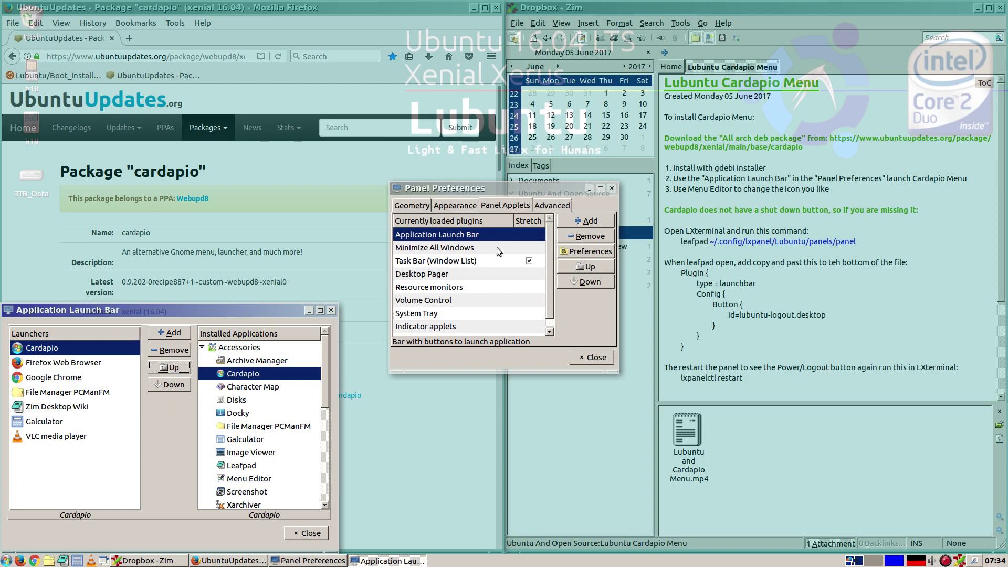
# Cancel the stray Add plugin dialog and close the launch bar settings.
pyautogui.click(566, 223)
pyautogui.click(508, 232)
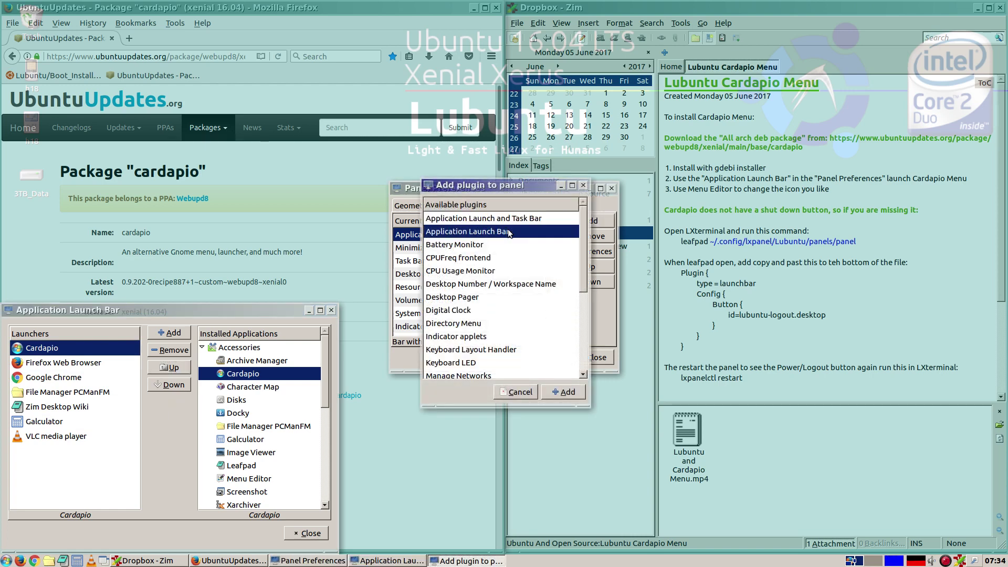
pyautogui.click(523, 392)
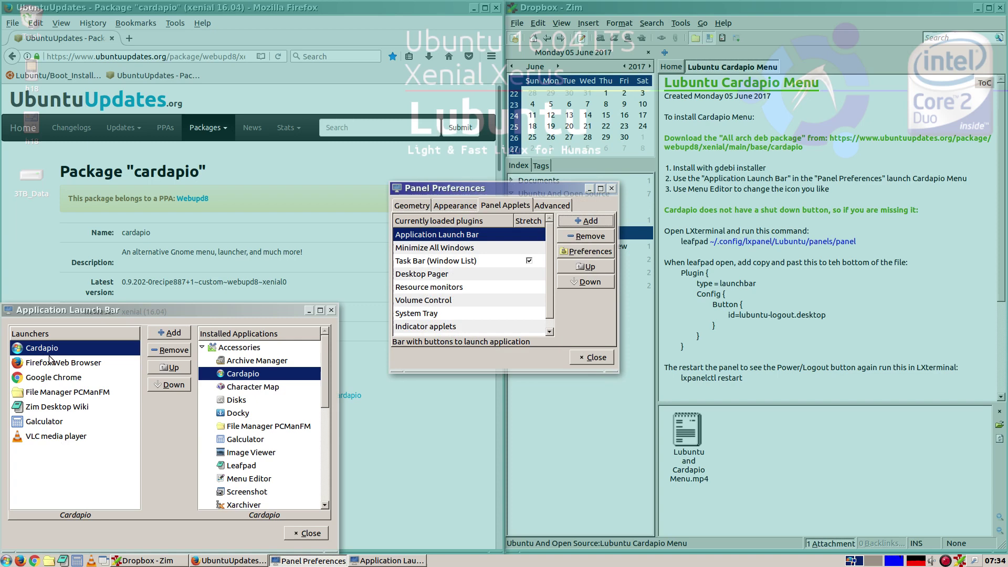
pyautogui.click(307, 533)
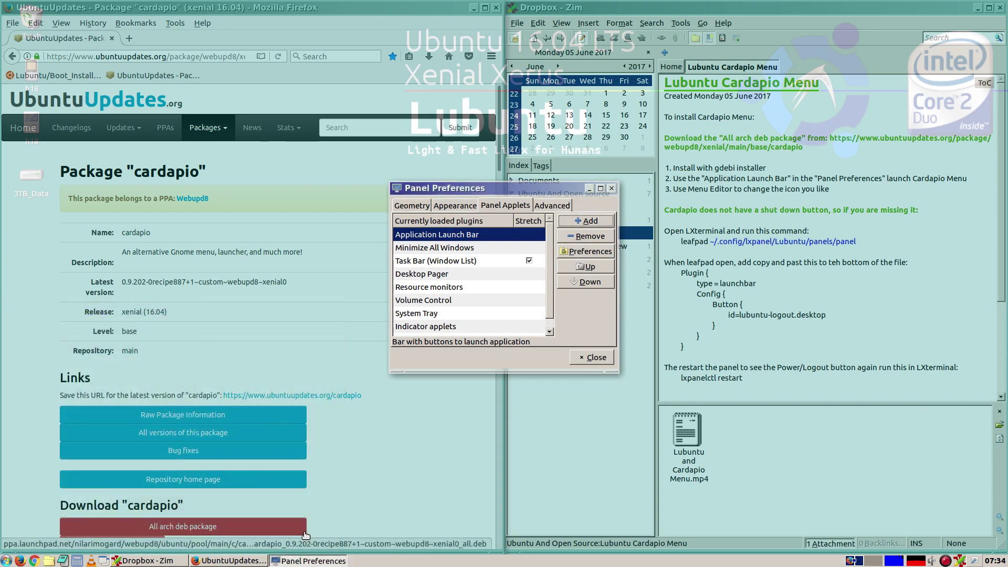
# Close Panel Preferences, search Cardapio for 'men' and launch Menu Editor (MenuLibre).
pyautogui.click(583, 362)
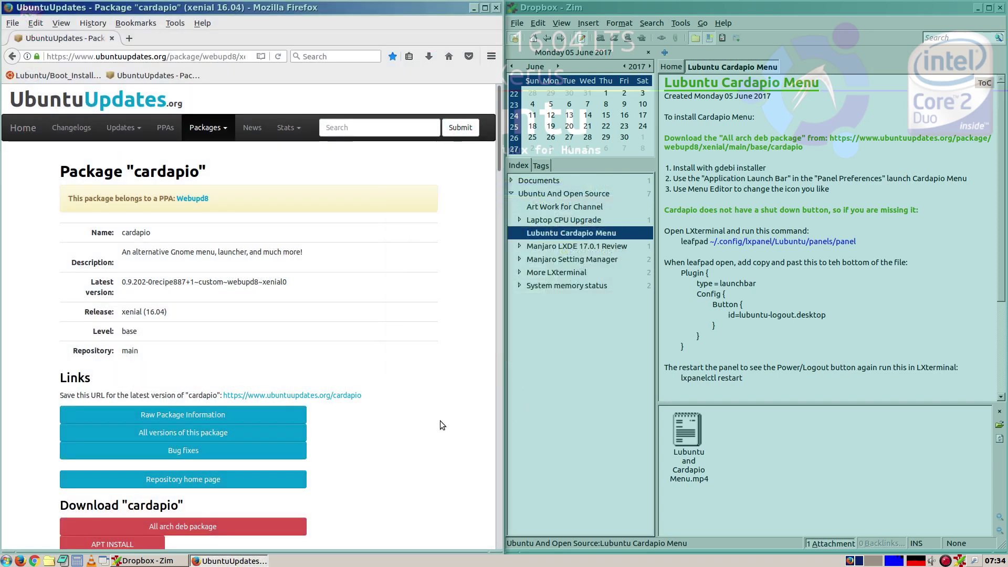
pyautogui.click(8, 560)
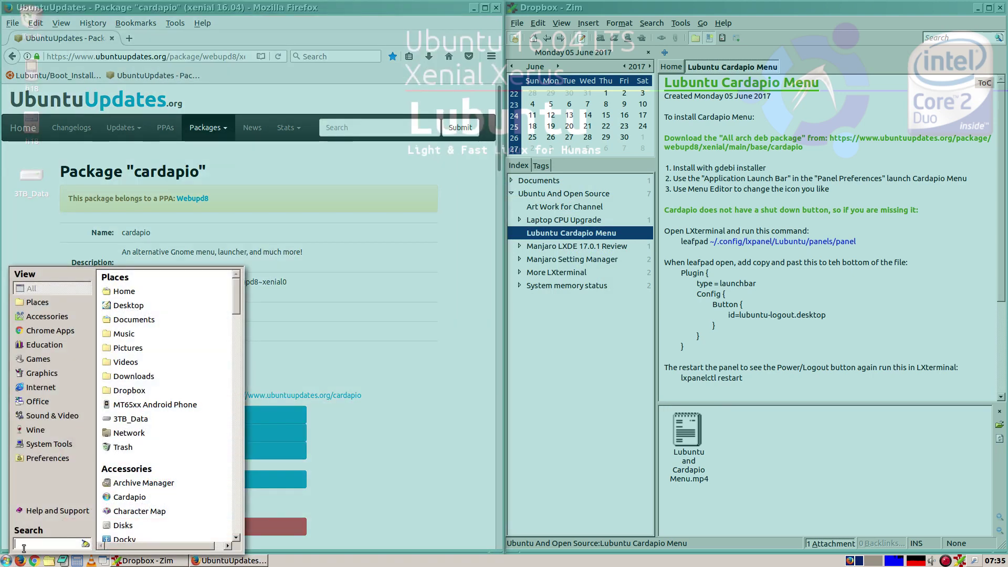
pyautogui.write('men')
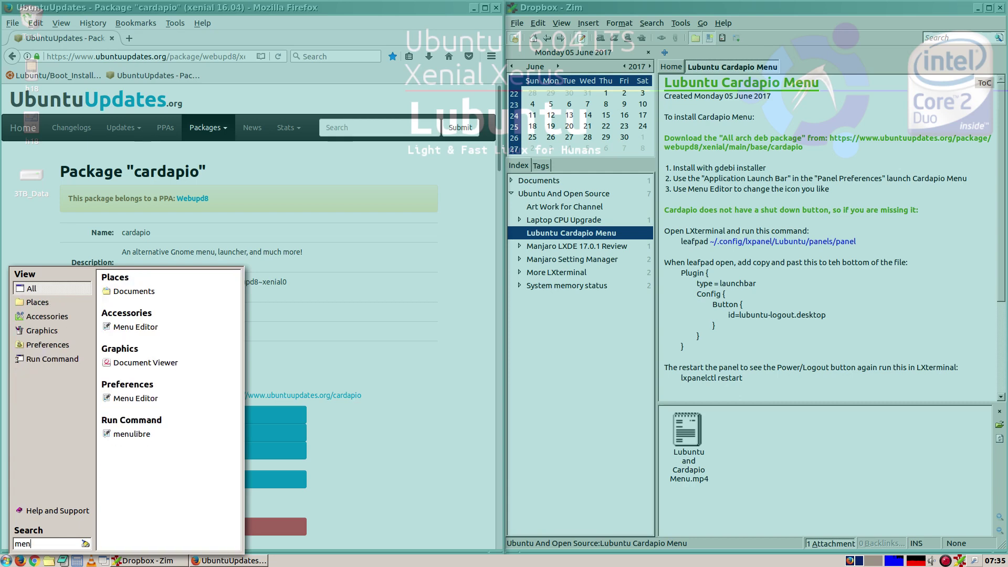
pyautogui.click(156, 332)
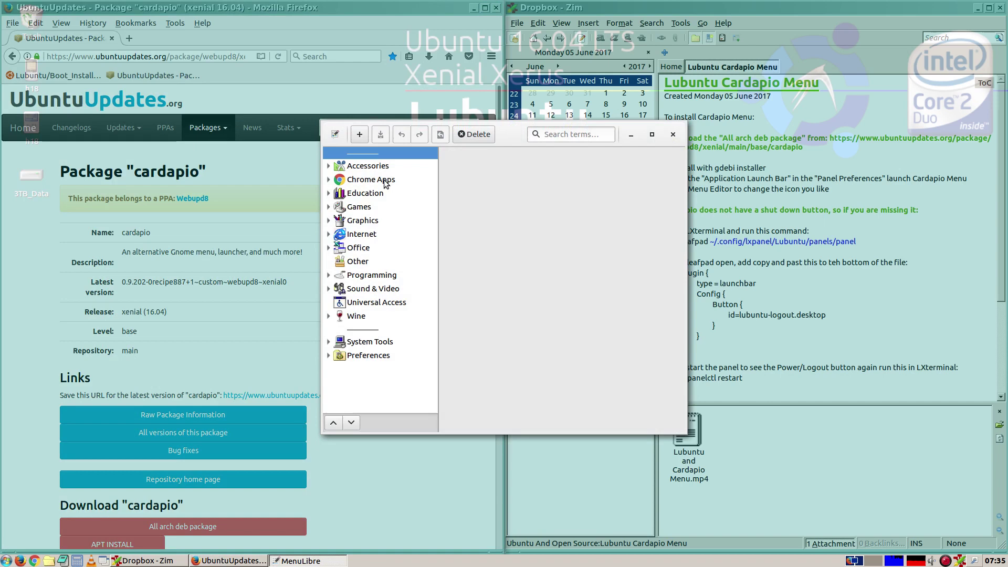
# Select Cardapio under Accessories and browse the theme icons without choosing one.
pyautogui.click(328, 166)
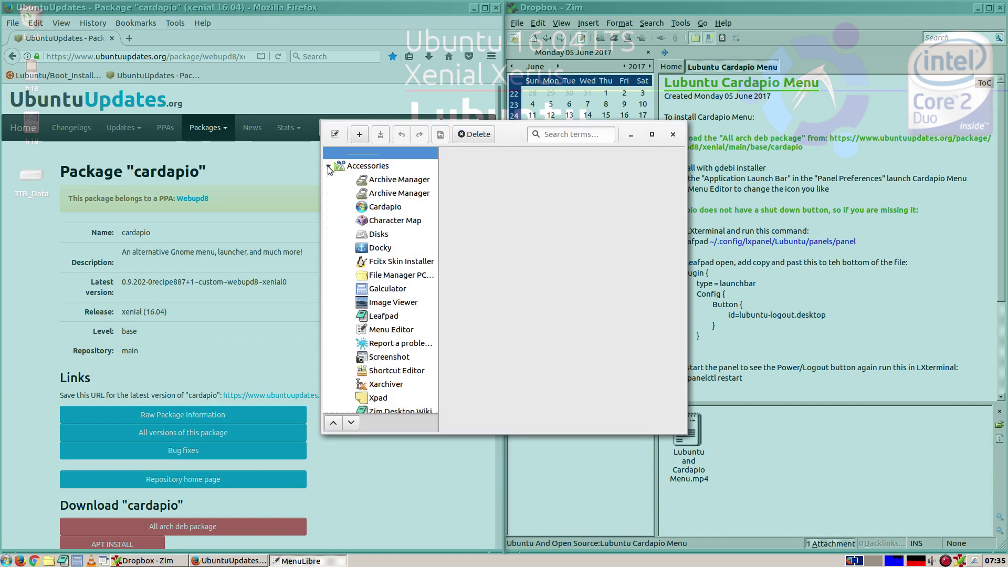
pyautogui.click(384, 210)
pyautogui.click(459, 170)
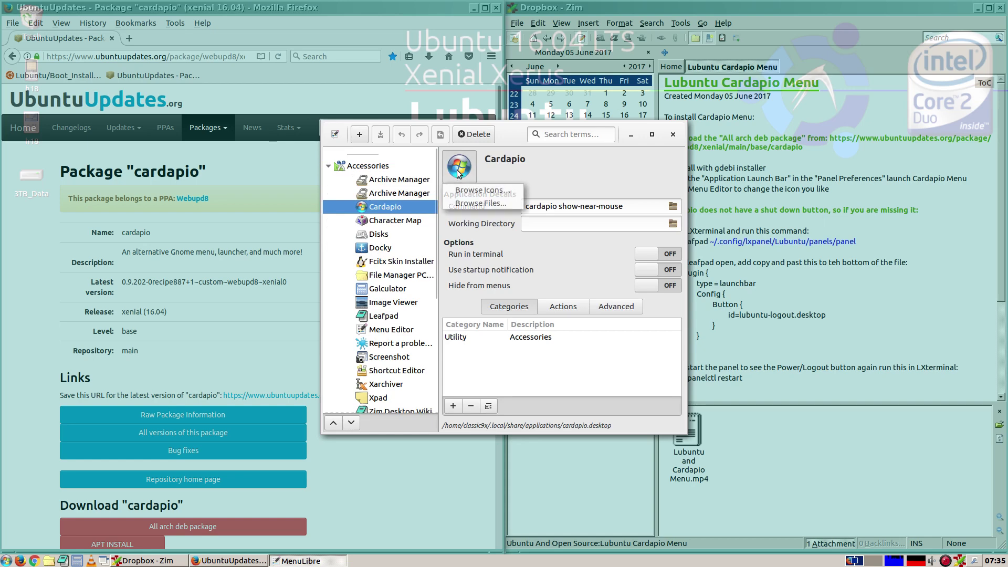
pyautogui.click(477, 191)
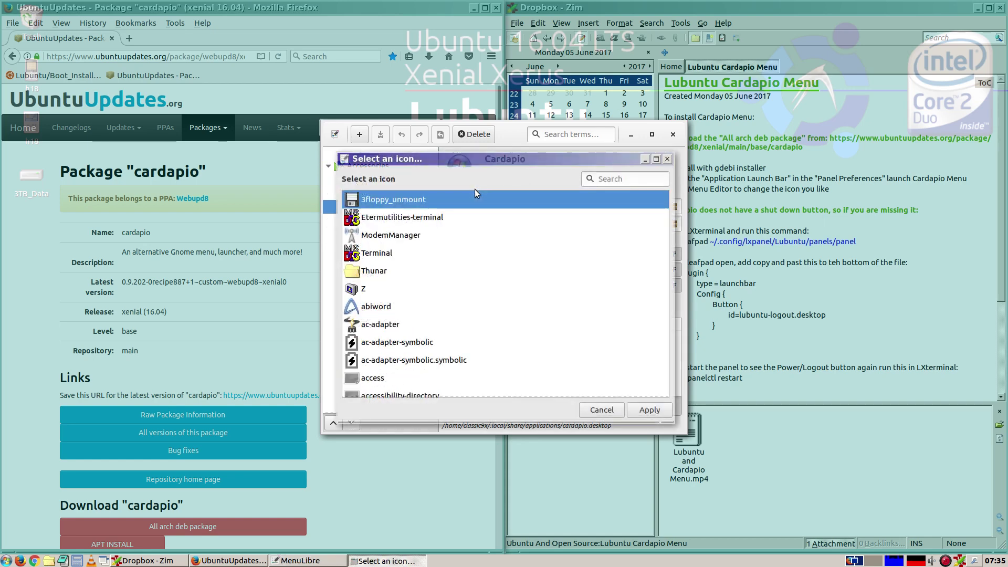
pyautogui.scroll(-5, 415, 289)
pyautogui.scroll(-5, 425, 292)
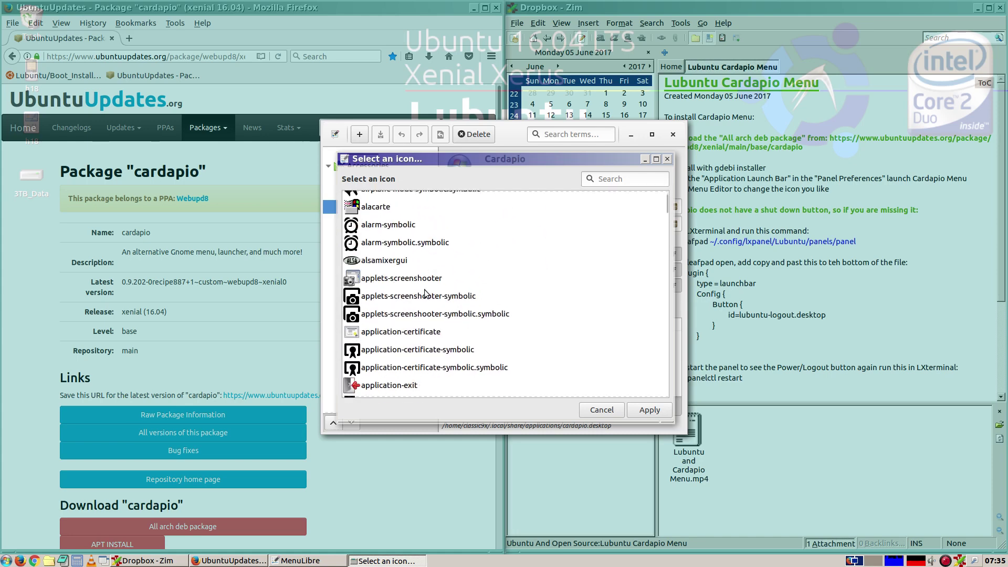
pyautogui.scroll(-5, 426, 291)
pyautogui.scroll(15, 425, 292)
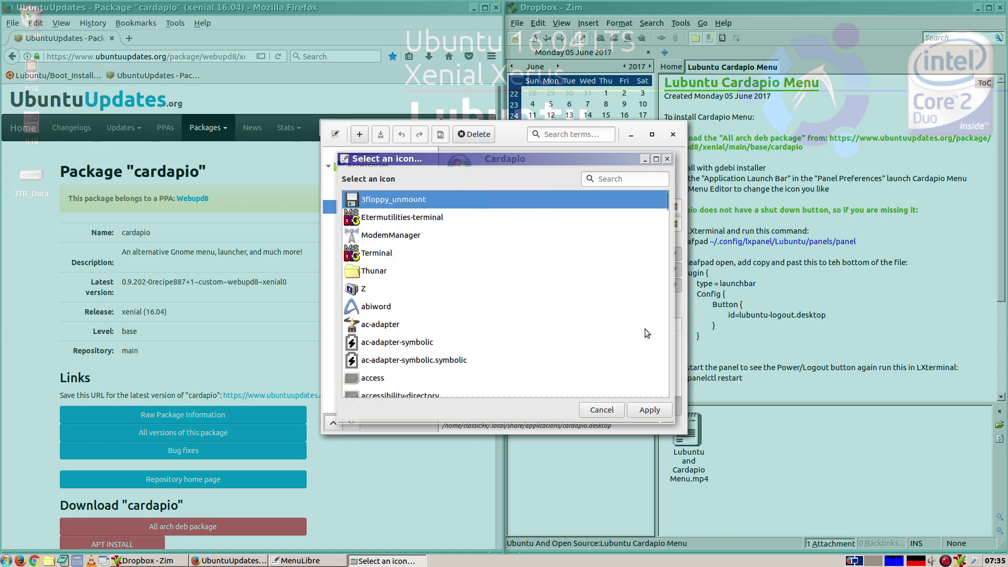
pyautogui.click(602, 409)
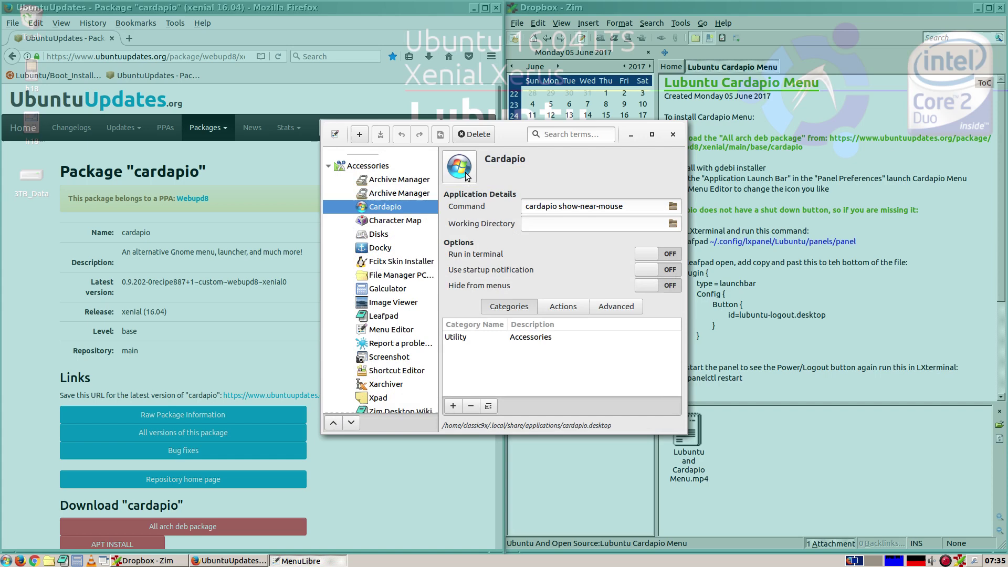
# Set Cardapio's icon to the image file startbutton02.jpg and save the entry.
pyautogui.click(467, 176)
pyautogui.click(467, 200)
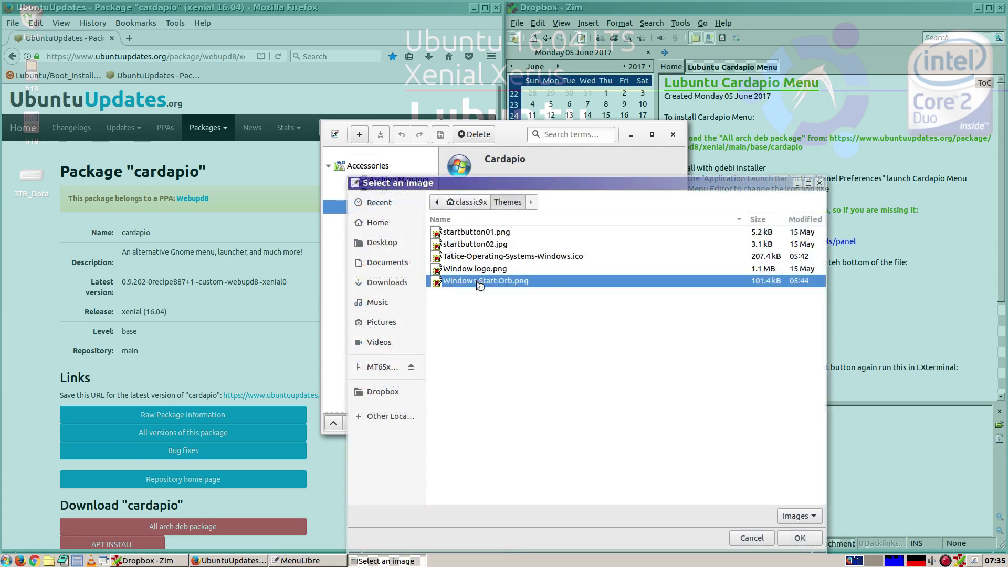
pyautogui.click(465, 247)
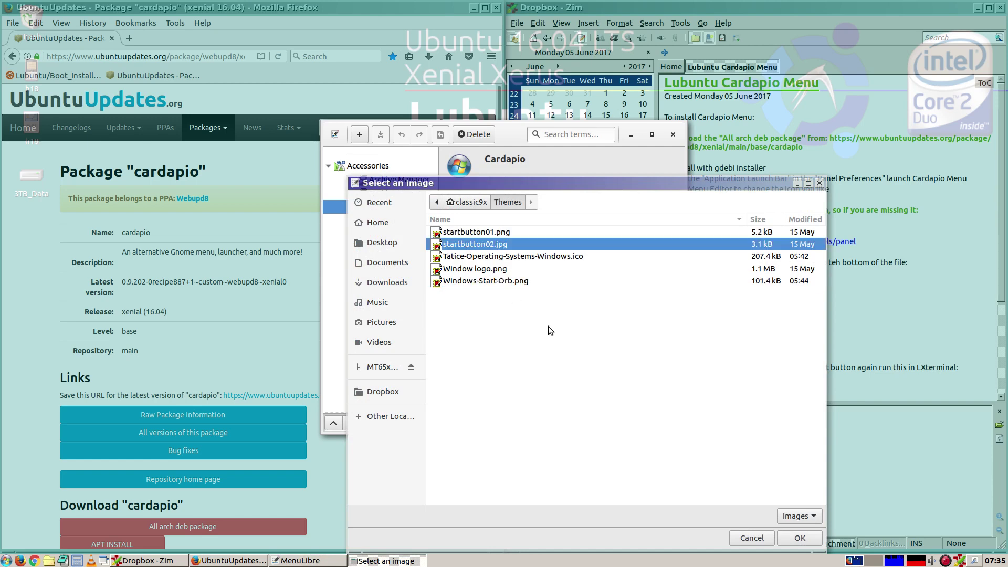
pyautogui.click(800, 536)
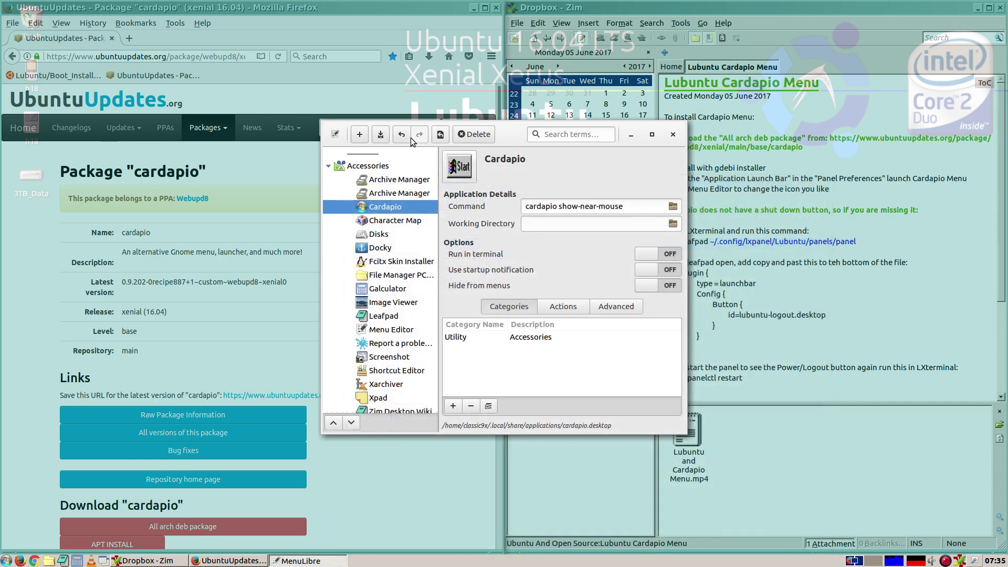
pyautogui.click(382, 138)
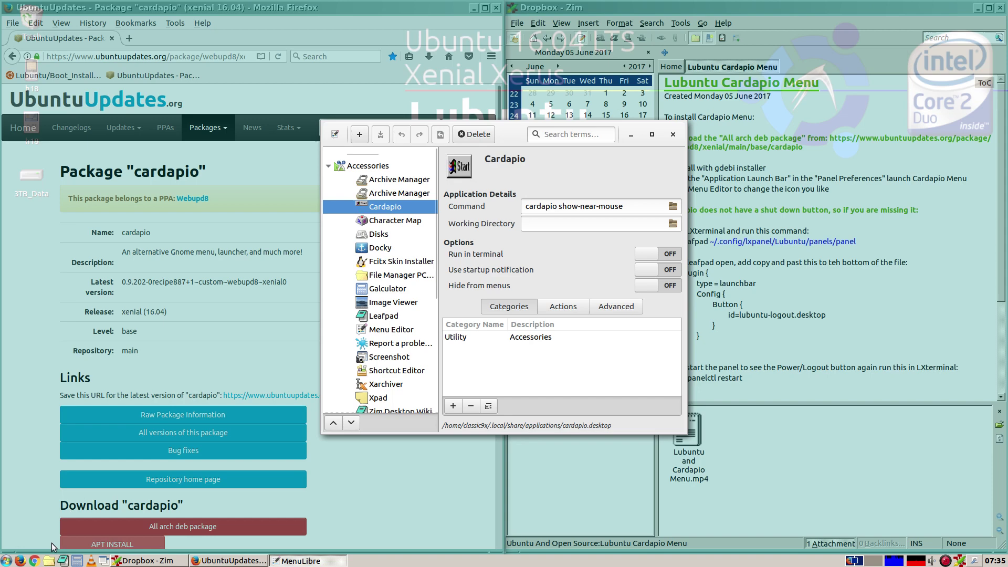
# Launch LXTerminal via a Cardapio search for 'lx' and run lxpanelctl restart.
pyautogui.press('super')
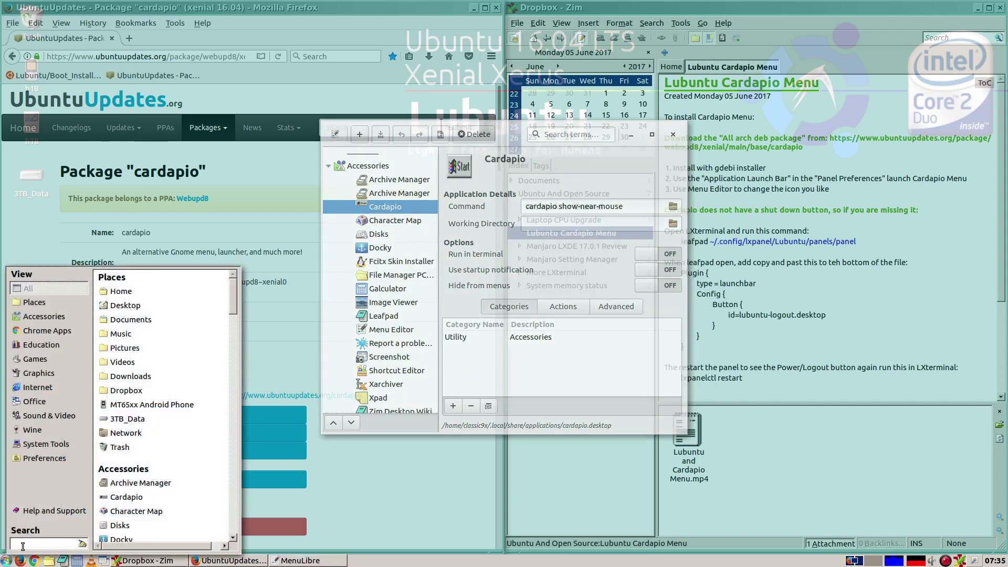
pyautogui.write('lx')
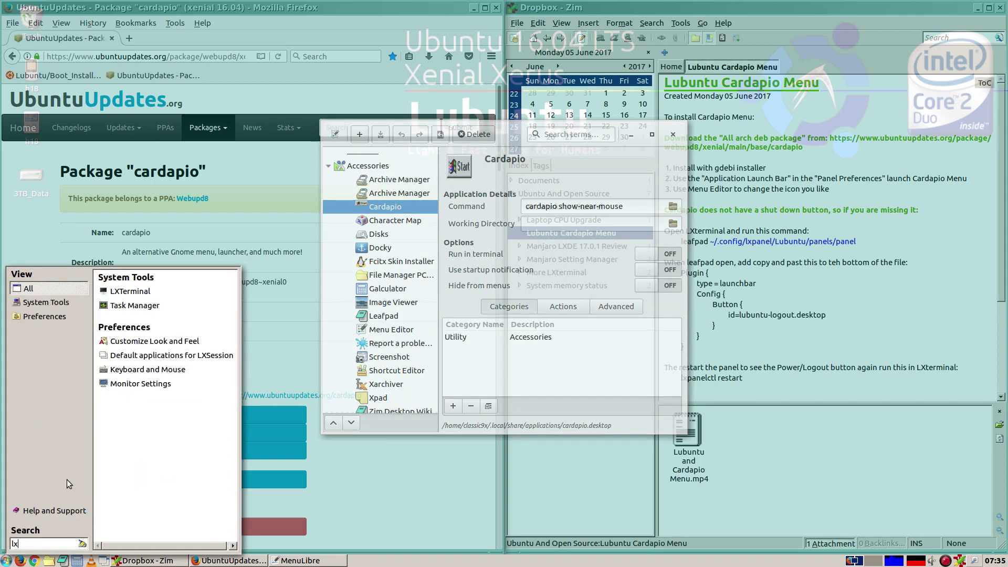
pyautogui.click(165, 295)
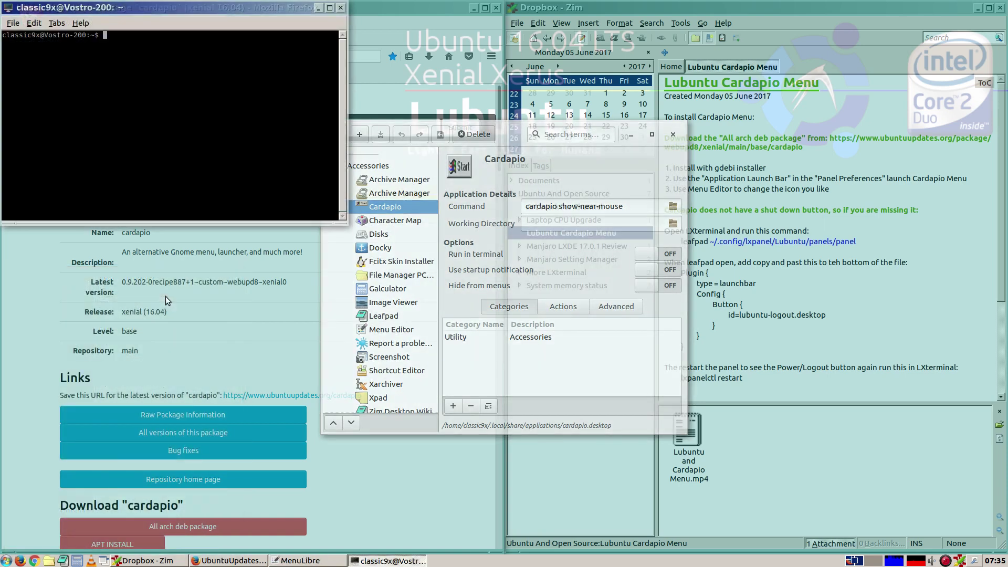
pyautogui.write('lxpanelctl restart')
pyautogui.press('Return')
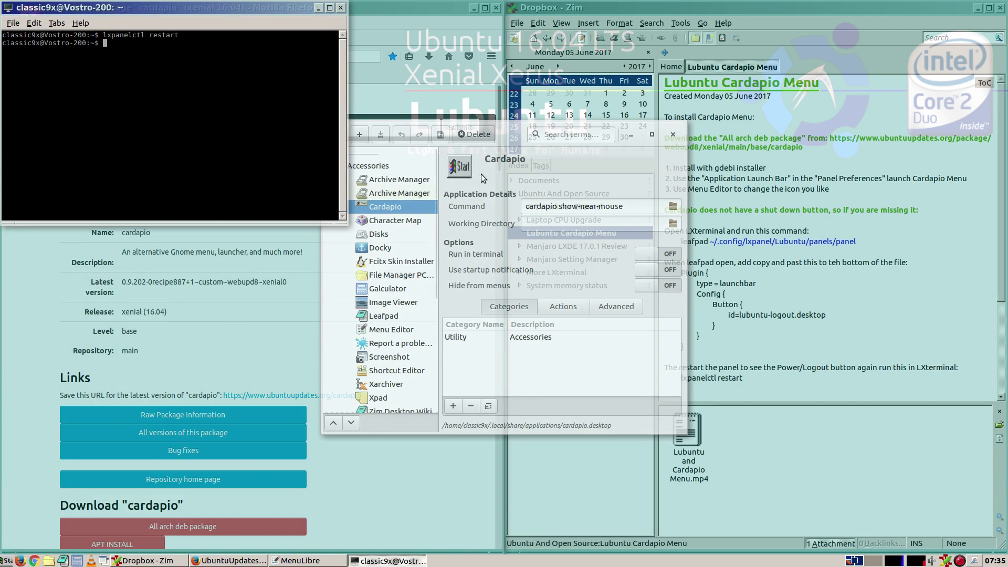
# Set Cardapio's icon to Windows-Start-Orb.png and save the entry.
pyautogui.click(459, 166)
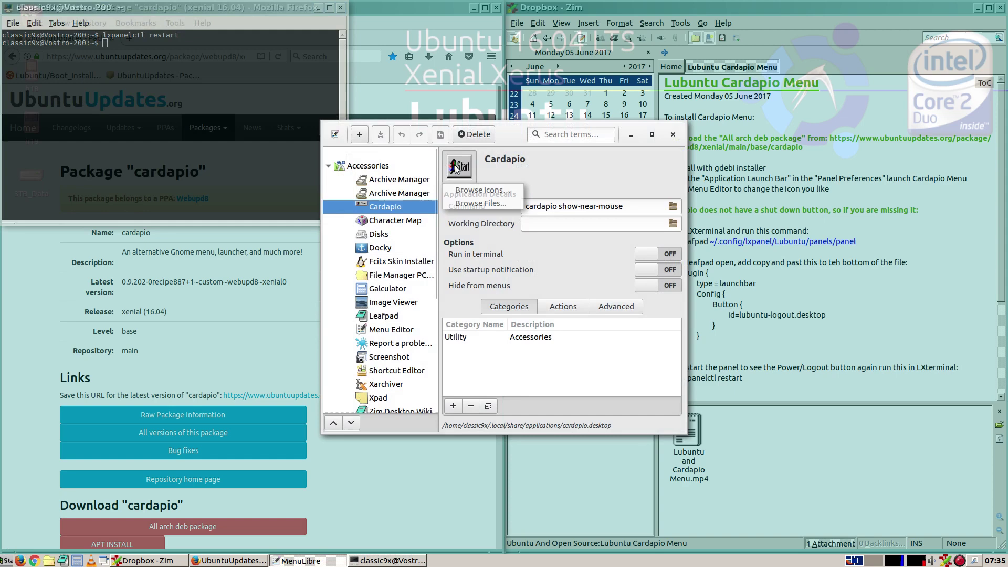
pyautogui.click(478, 203)
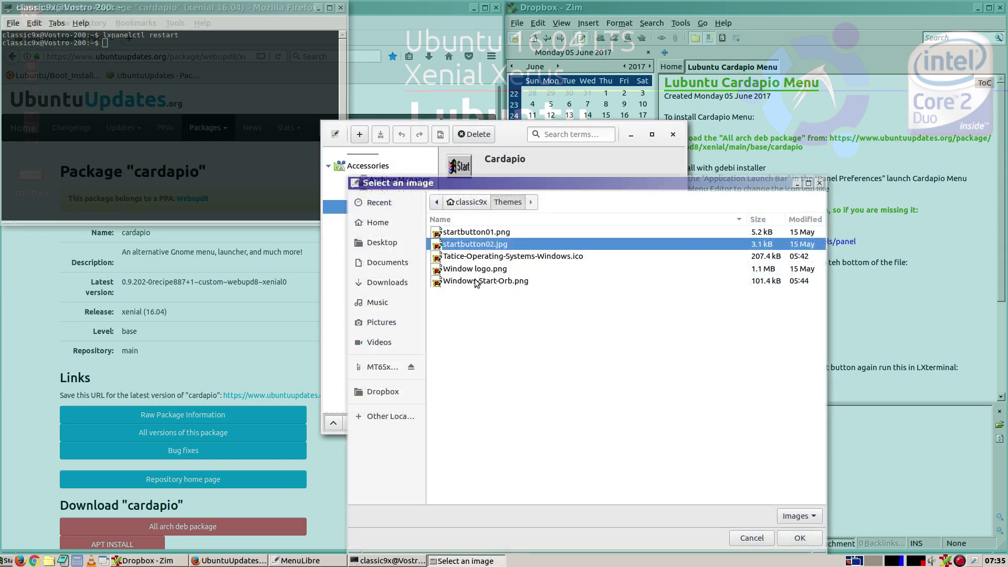
pyautogui.click(476, 282)
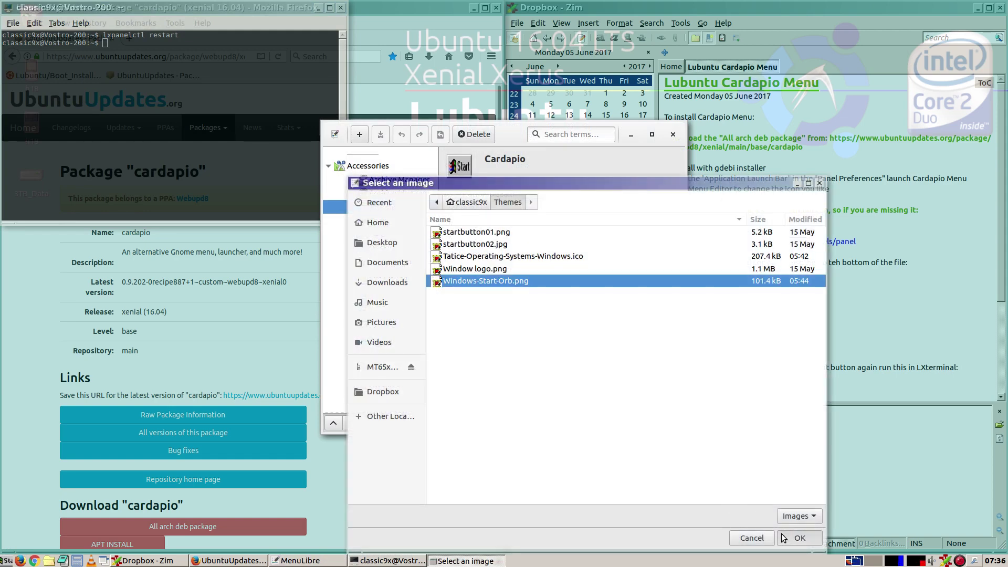
pyautogui.click(799, 538)
pyautogui.click(387, 137)
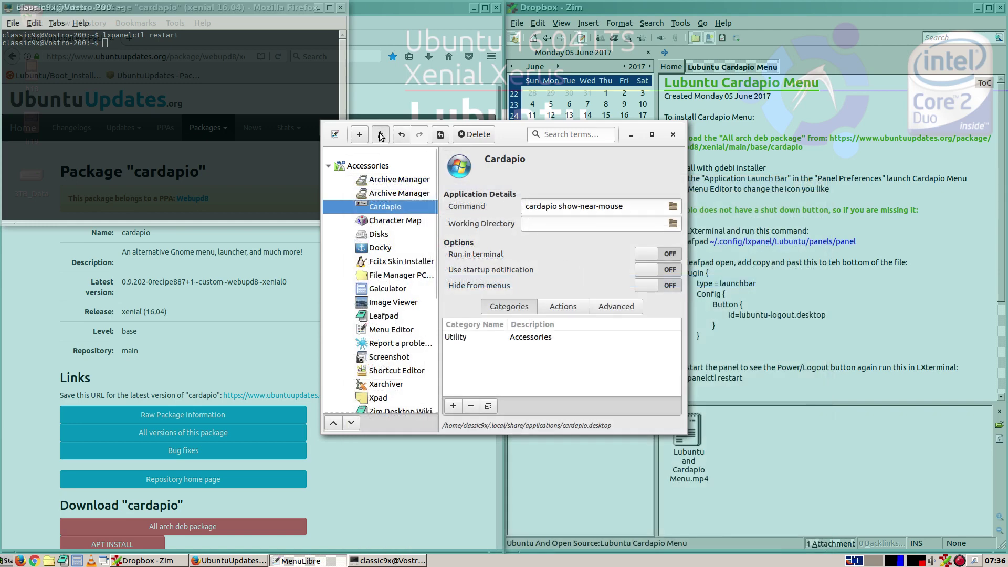
# Rerun lxpanelctl restart in the terminal and close MenuLibre.
pyautogui.click(291, 115)
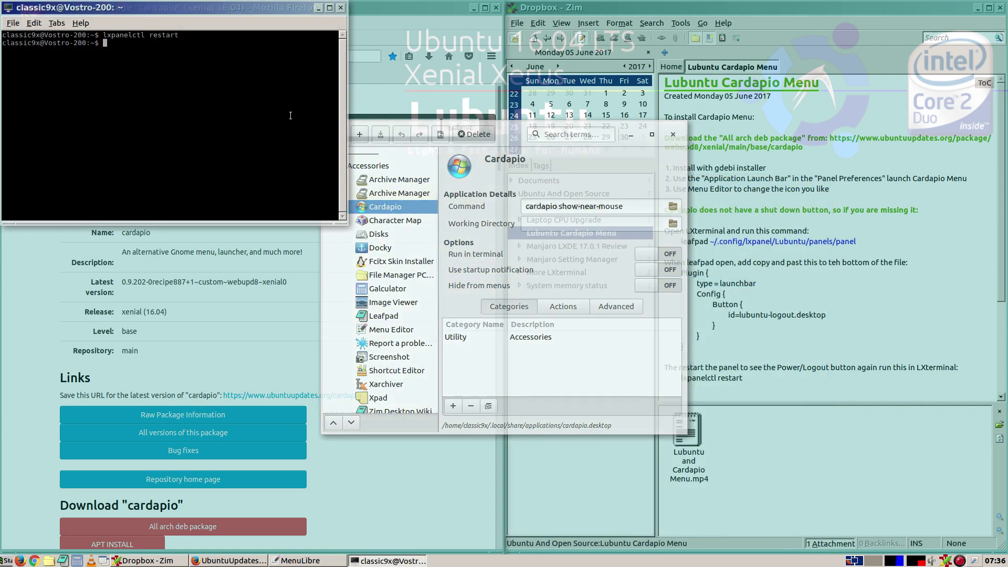
pyautogui.press('Up')
pyautogui.press('Return')
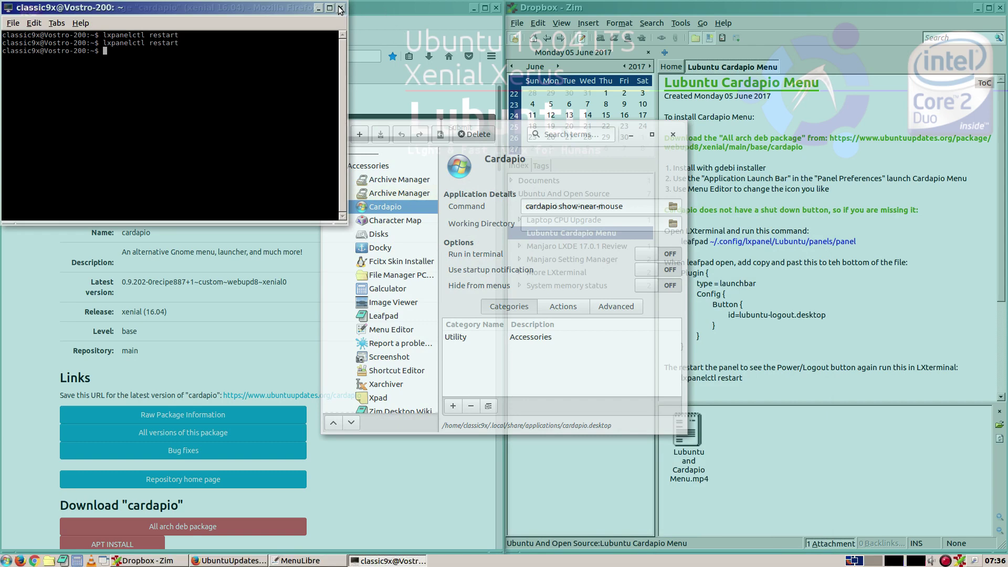
pyautogui.click(672, 135)
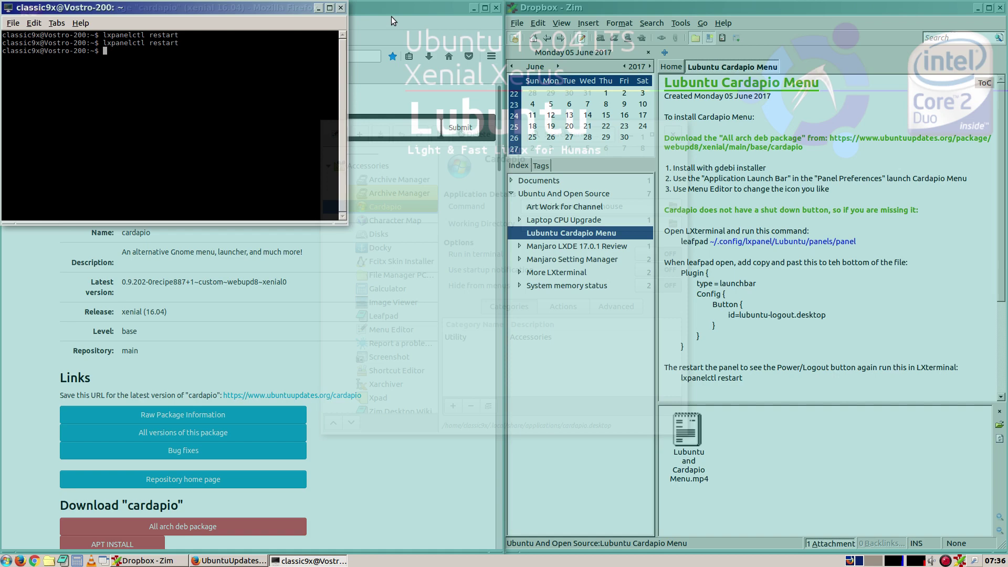
# Close the old terminal and open a new LXTerminal from a Cardapio 'lx' search.
pyautogui.click(340, 7)
pyautogui.click(6, 559)
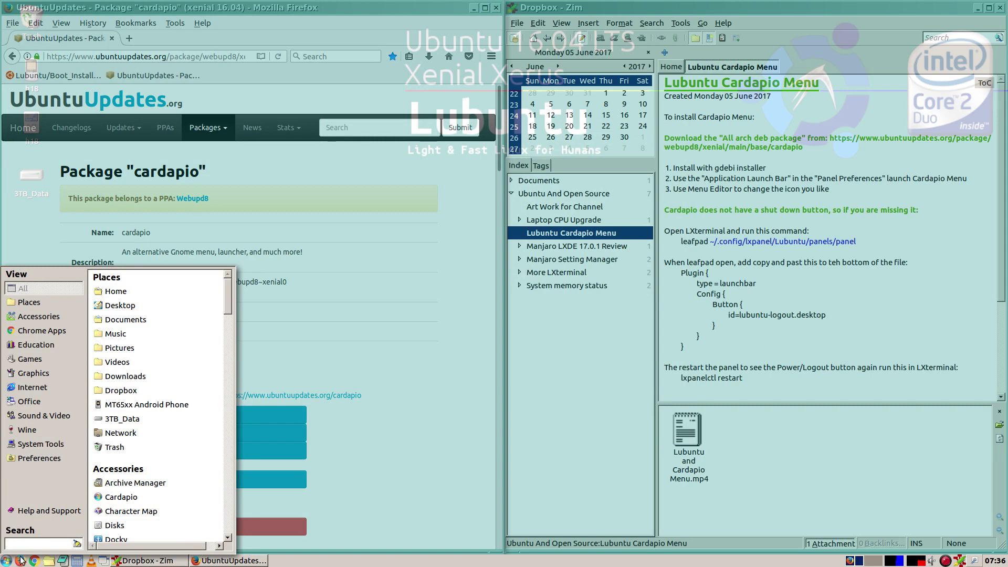
pyautogui.click(371, 446)
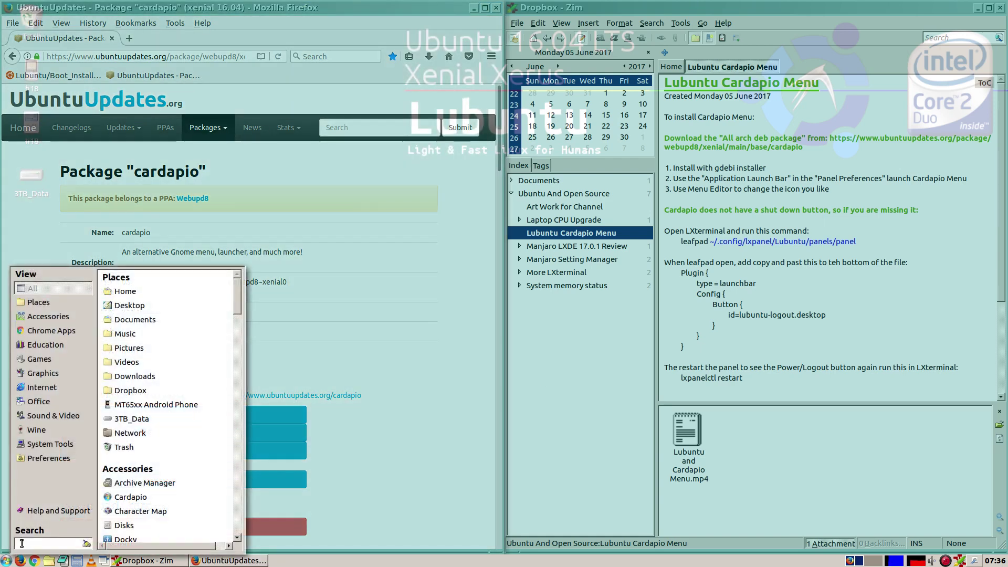
pyautogui.write('lx')
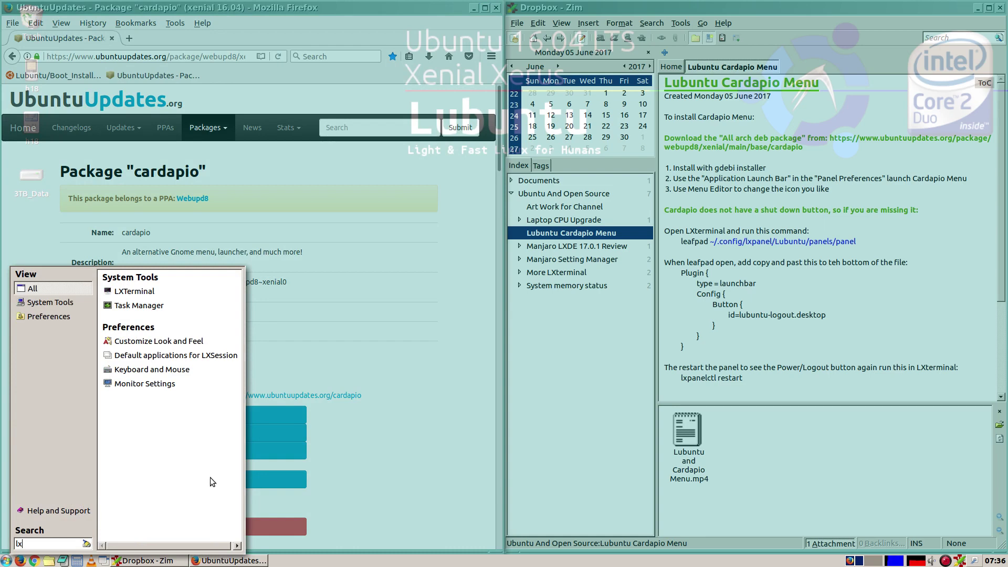
pyautogui.click(153, 292)
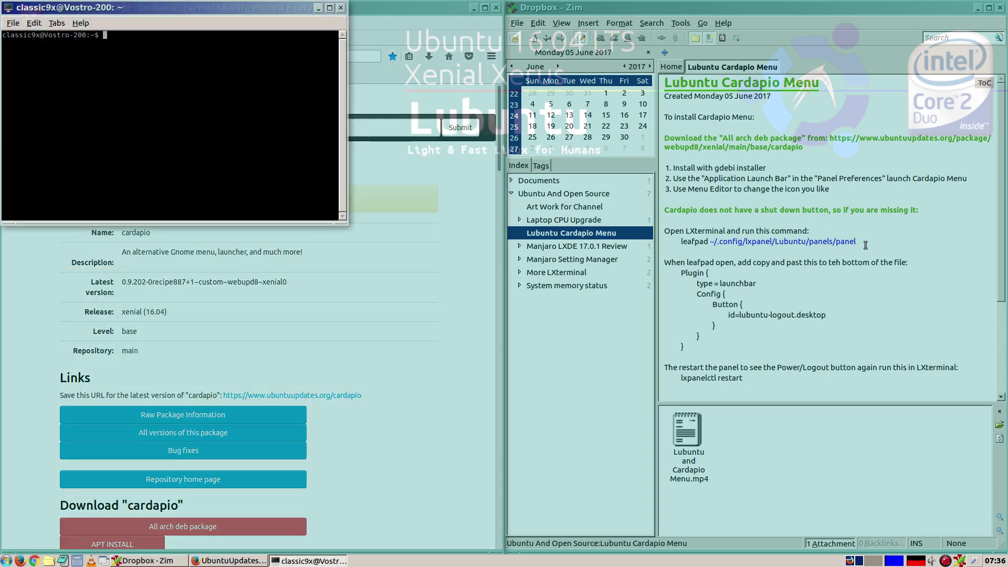
# Copy the leafpad command from the Zim note, paste it into LXTerminal and run it.
pyautogui.moveTo(856, 241); pyautogui.dragTo(681, 242)
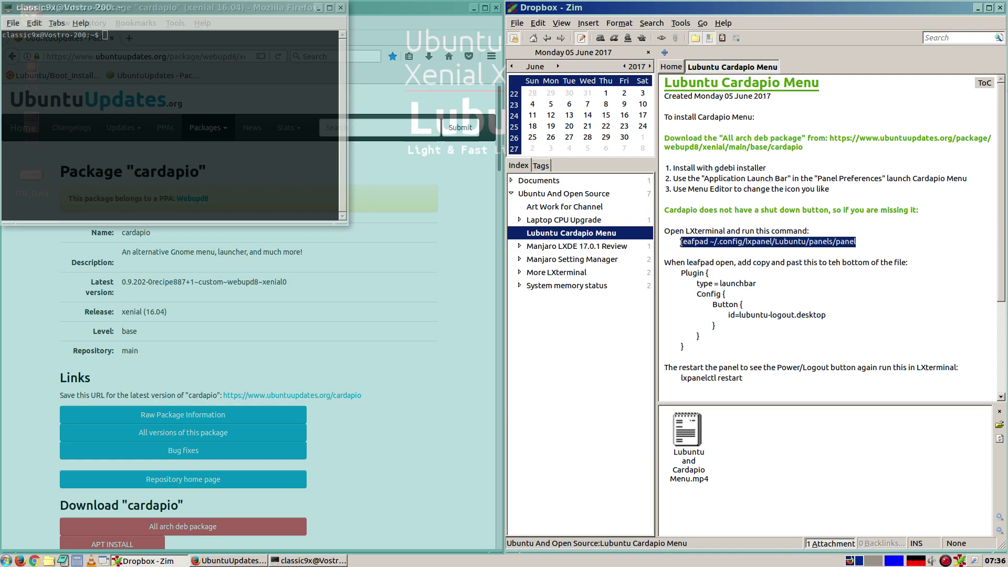
pyautogui.rightClick(692, 238)
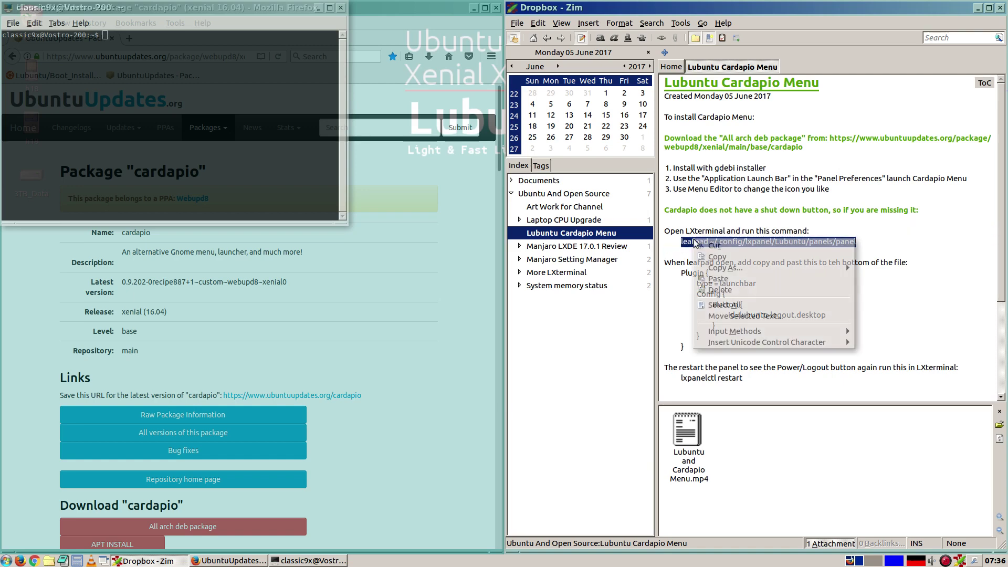
pyautogui.click(710, 257)
pyautogui.click(229, 58)
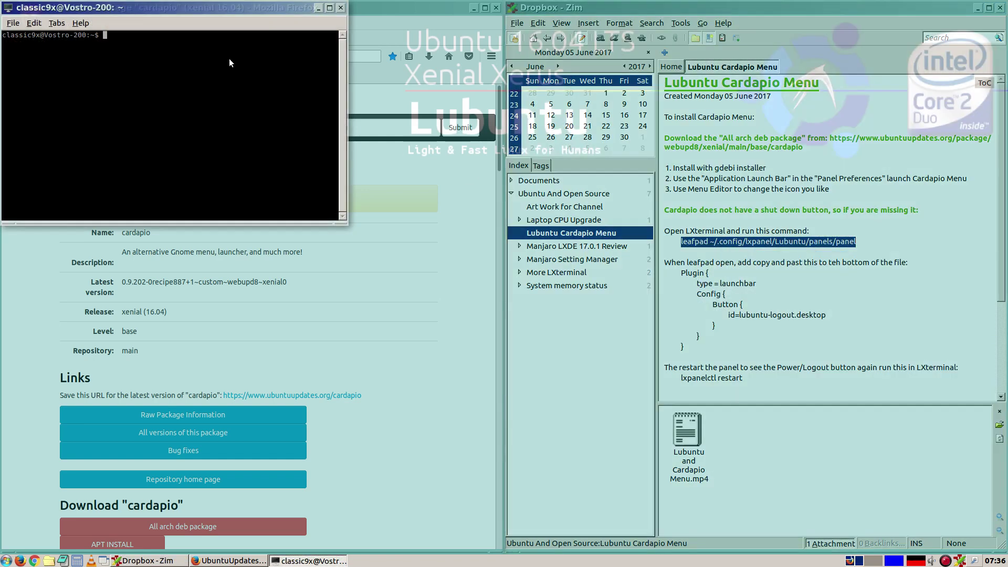
pyautogui.rightClick(229, 58)
pyautogui.click(244, 100)
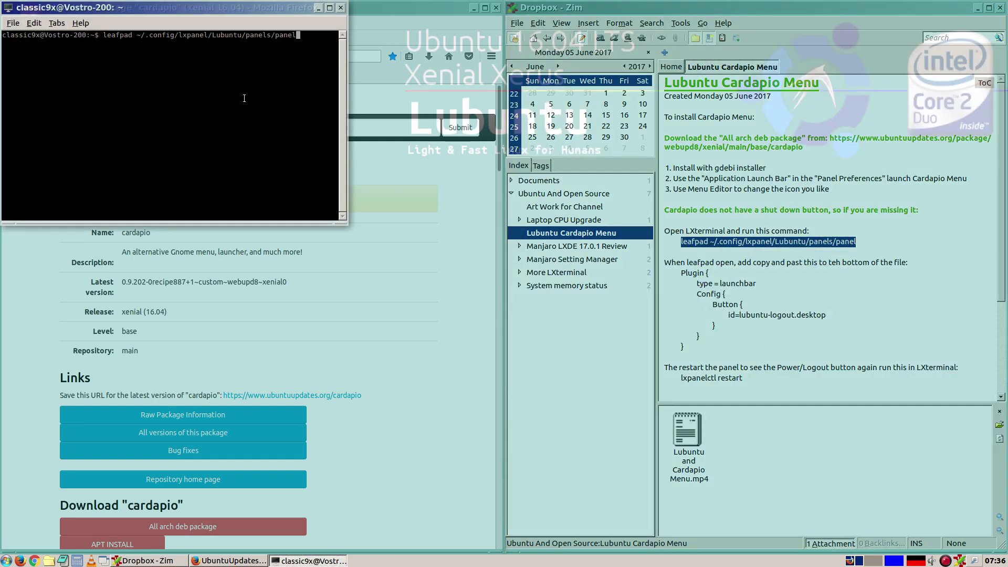
pyautogui.press('Return')
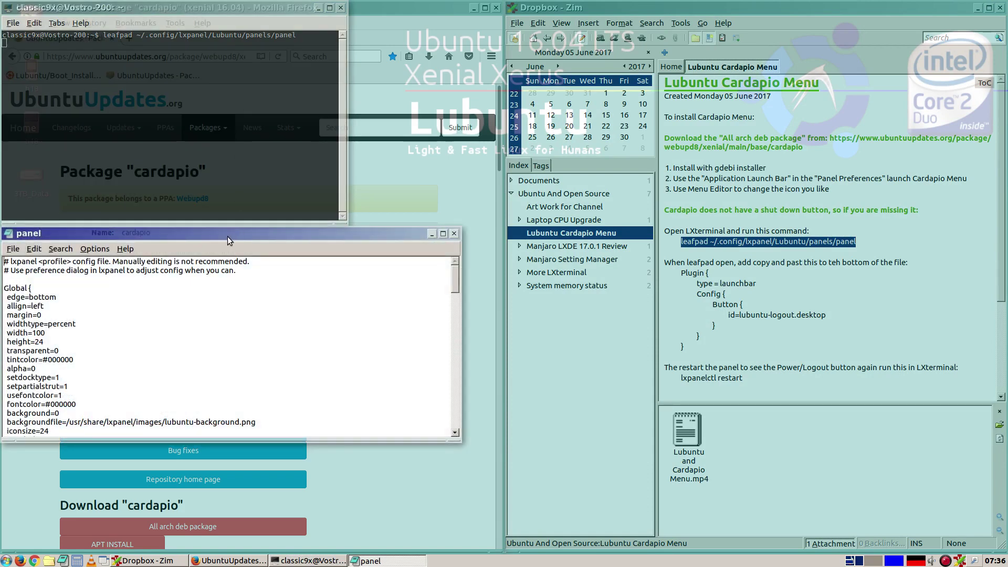
# Copy the launchbar logout Plugin block from Zim and paste it at the end of the panel file.
pyautogui.moveTo(224, 236); pyautogui.dragTo(236, 133)
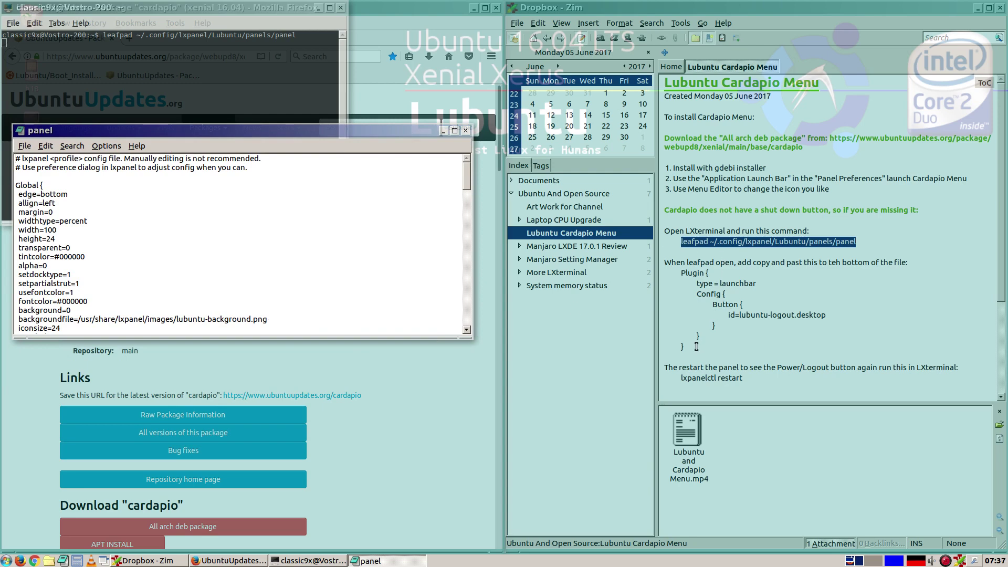
pyautogui.moveTo(690, 350); pyautogui.dragTo(664, 273)
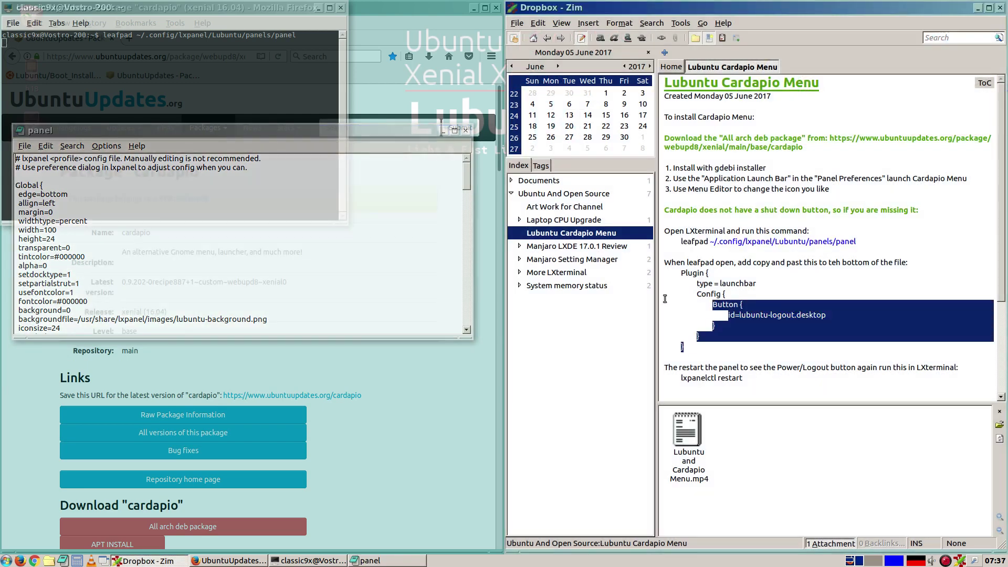
pyautogui.rightClick(723, 294)
pyautogui.click(735, 315)
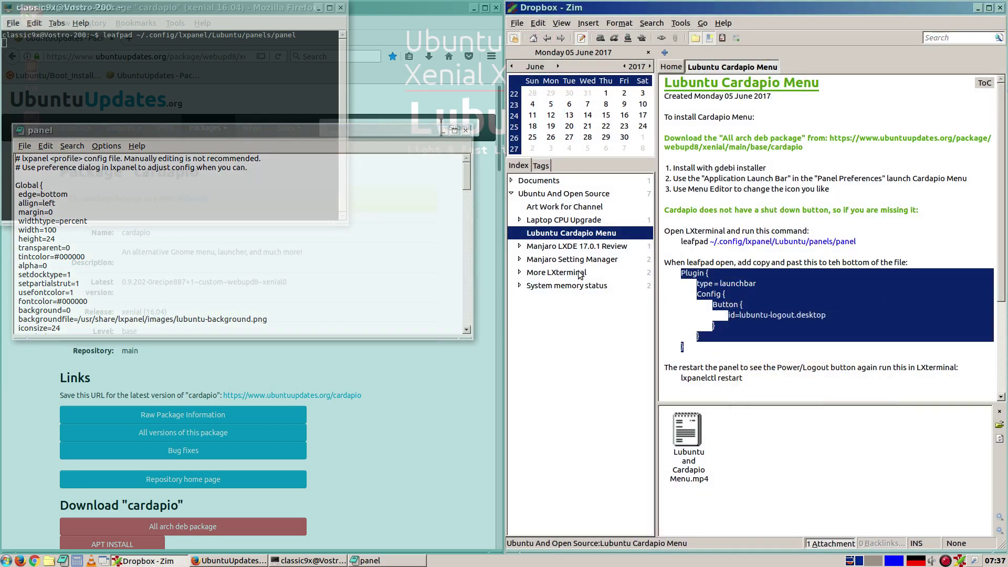
pyautogui.moveTo(466, 176); pyautogui.dragTo(455, 338)
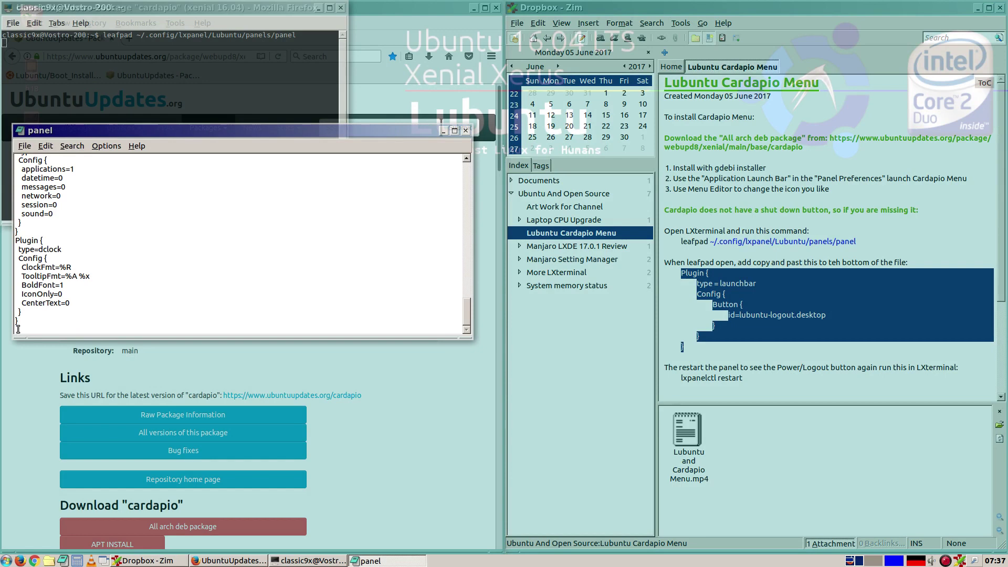
pyautogui.rightClick(17, 330)
pyautogui.click(28, 357)
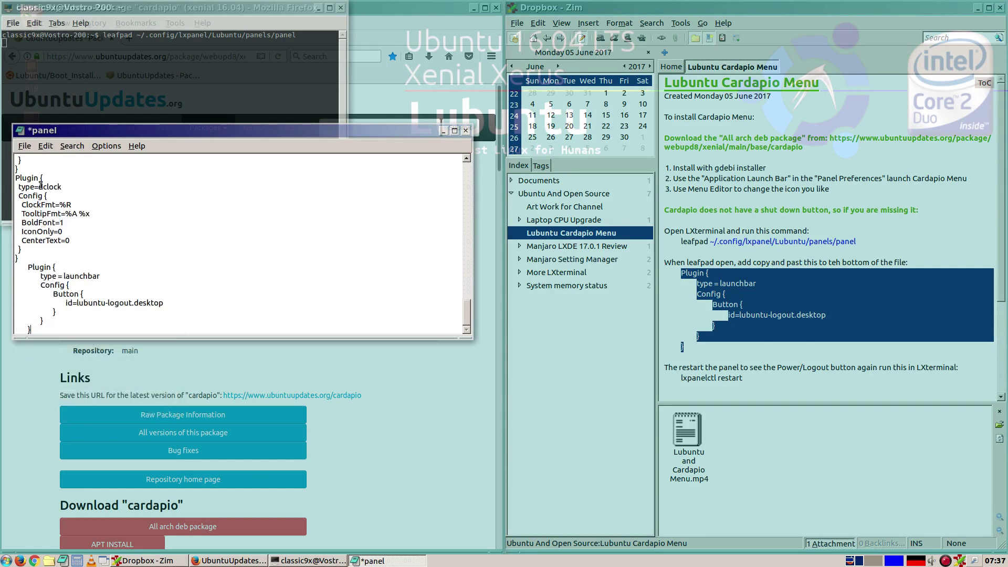
pyautogui.press('Return')
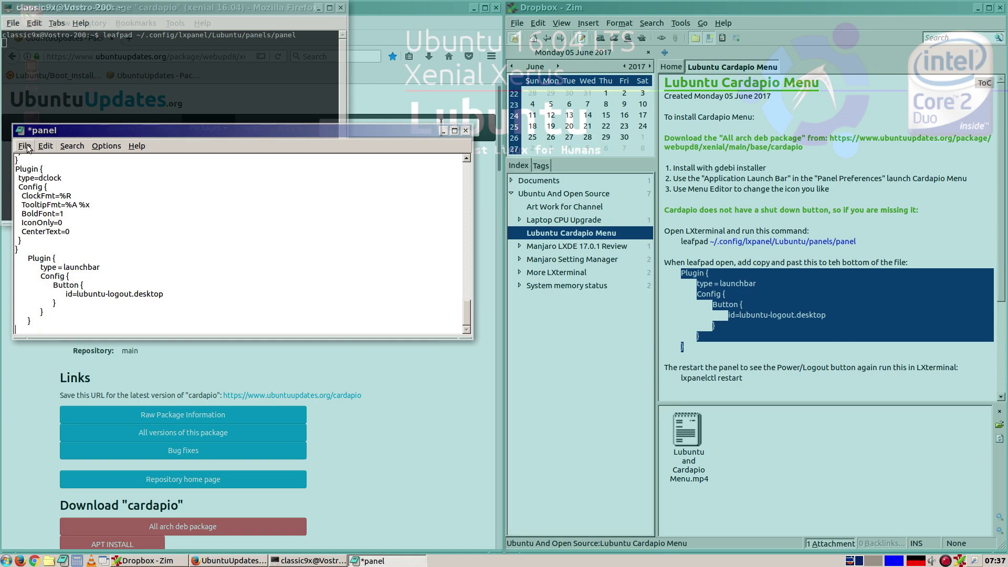
# Save the edited panel file and quit Leafpad.
pyautogui.click(24, 146)
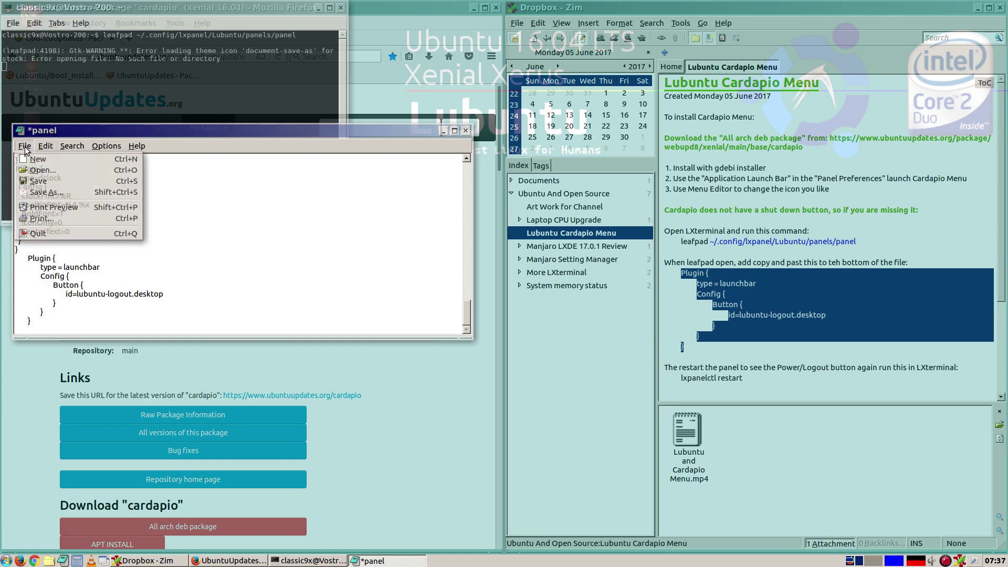
pyautogui.click(33, 181)
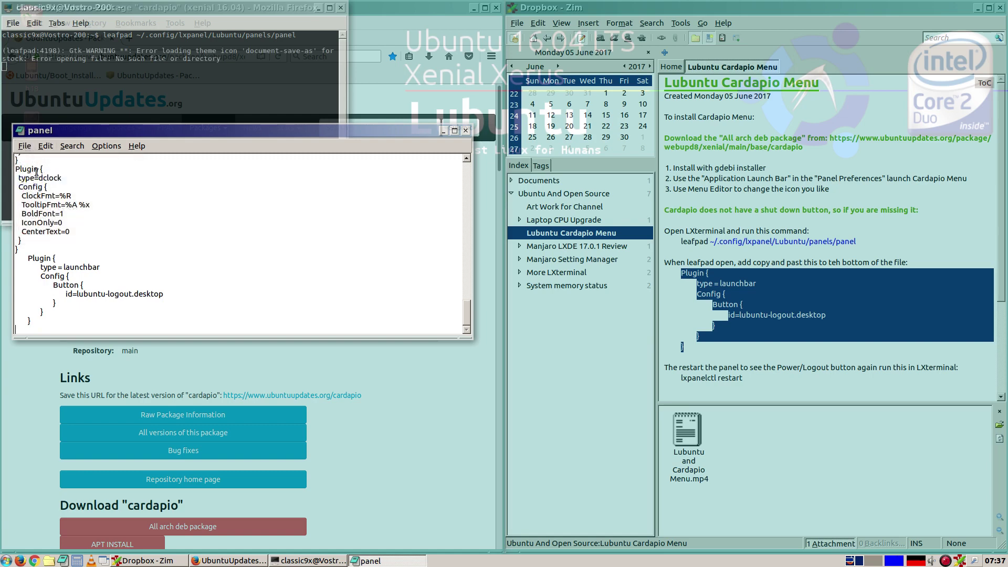
pyautogui.click(24, 145)
pyautogui.click(36, 233)
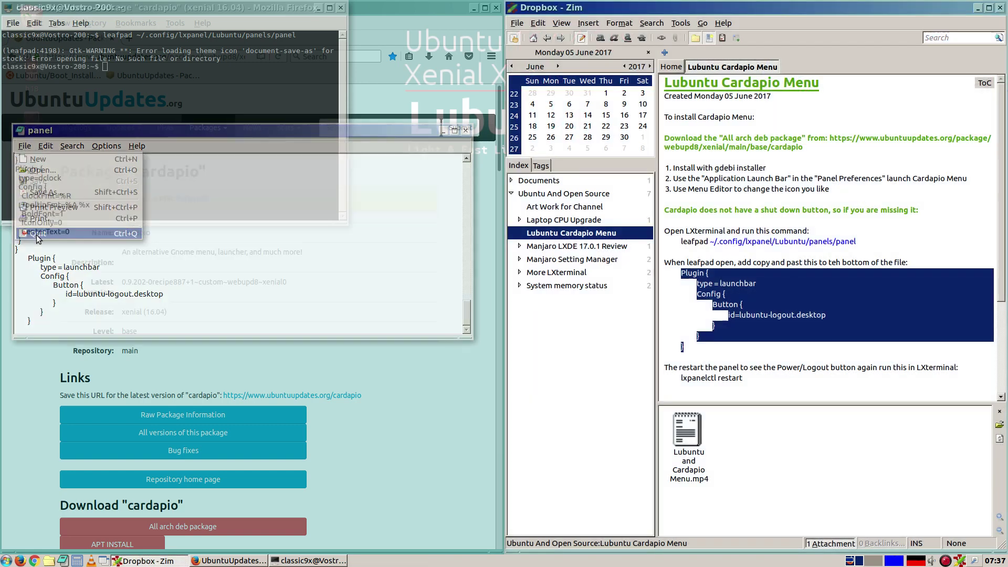
# Rerun lxpanelctl restart to load the logout button, then close LXTerminal.
pyautogui.click(306, 560)
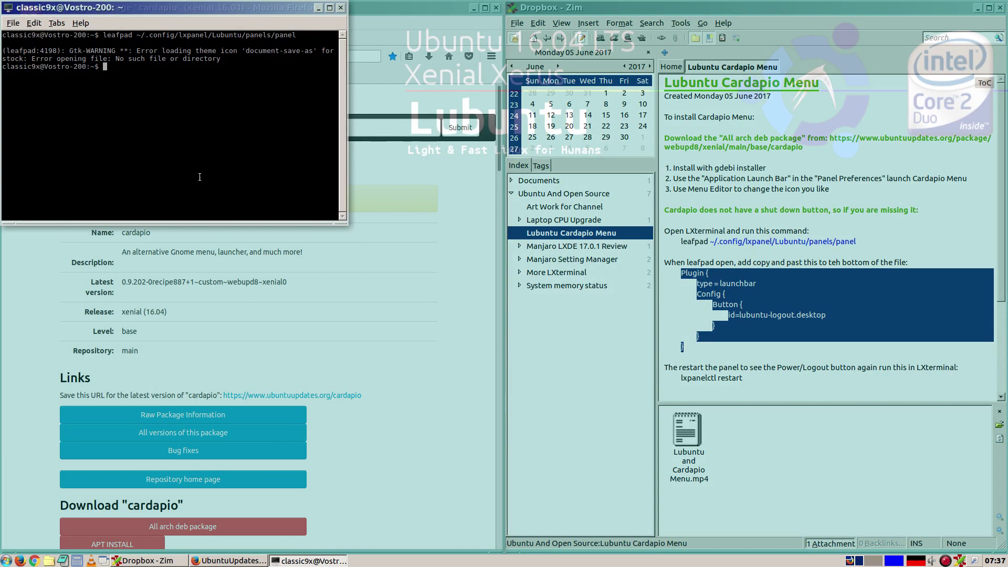
pyautogui.press('Up')
pyautogui.press('Up')
pyautogui.press('Return')
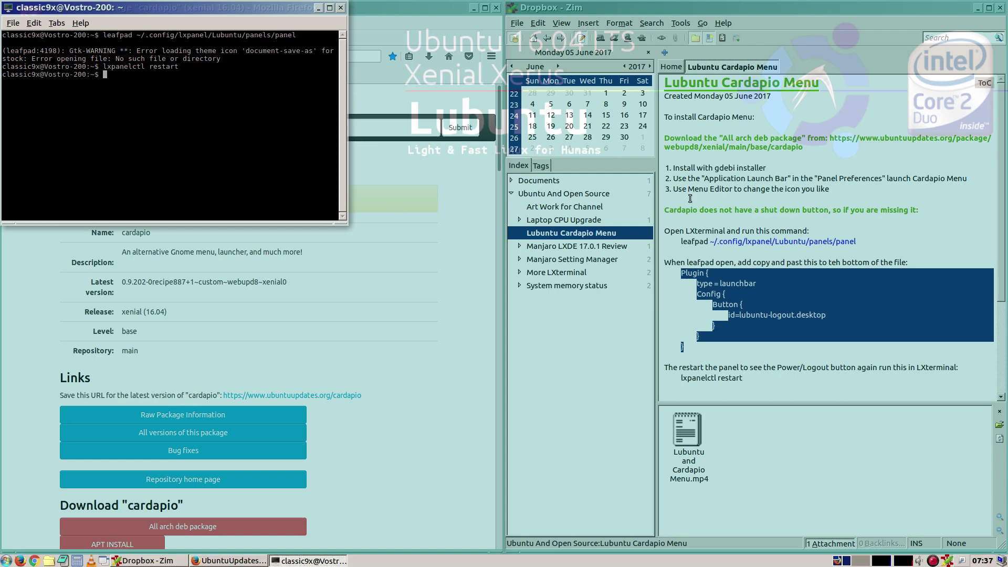
pyautogui.click(340, 8)
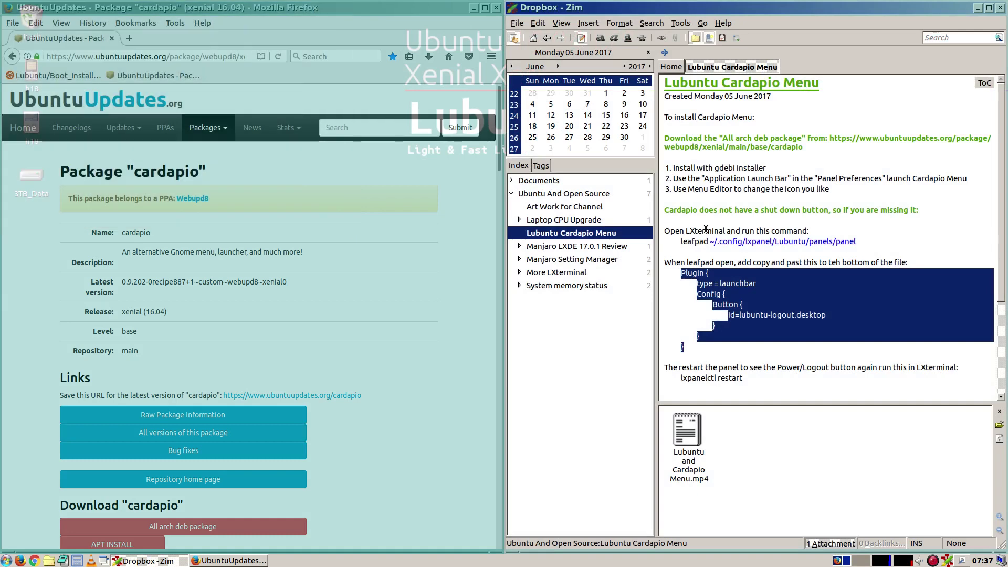
pyautogui.click(998, 559)
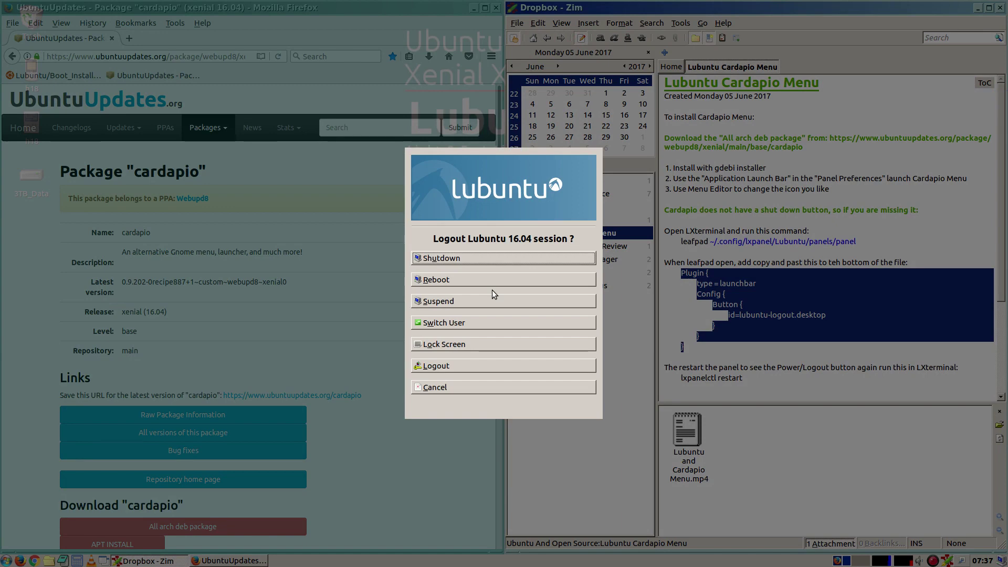
pyautogui.click(474, 386)
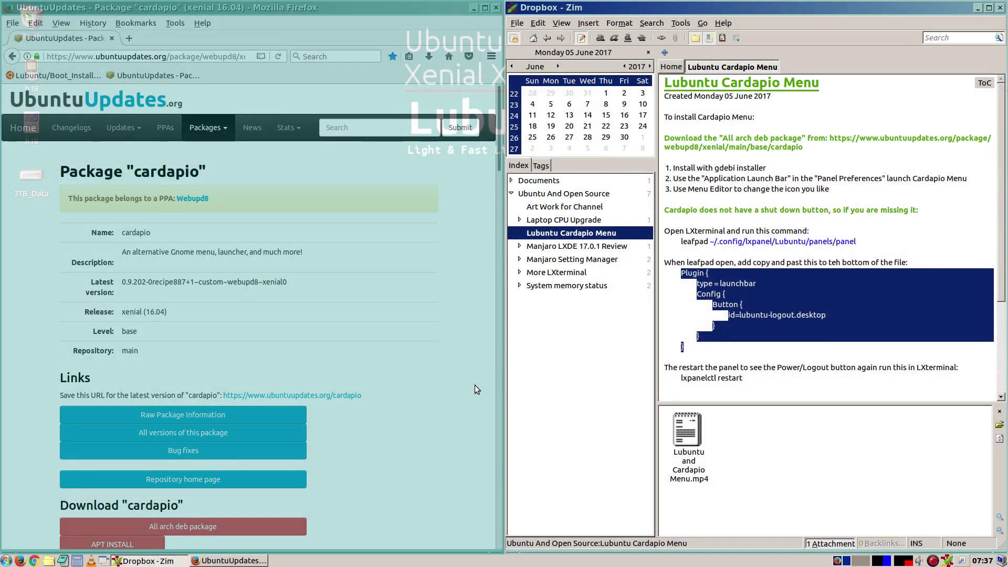